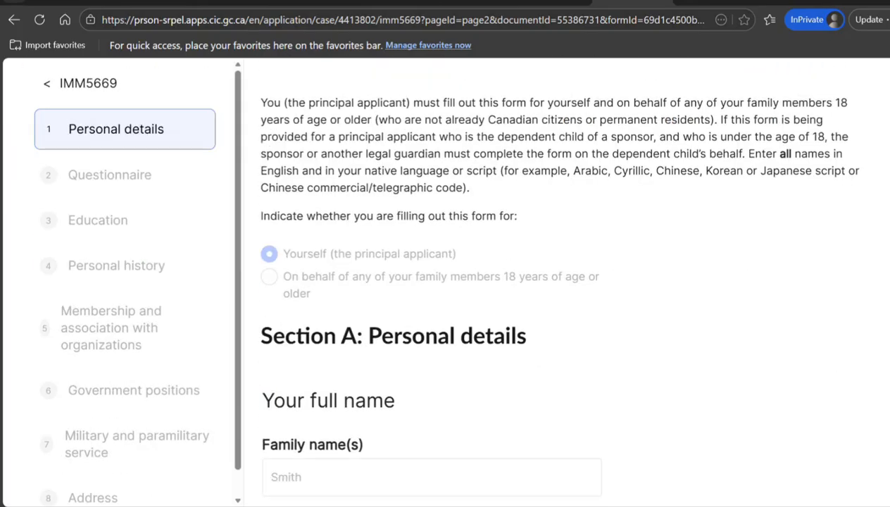
{"action": "scroll", "coordinate": [507, 282], "scroll_direction": "down", "scroll_amount": 6}
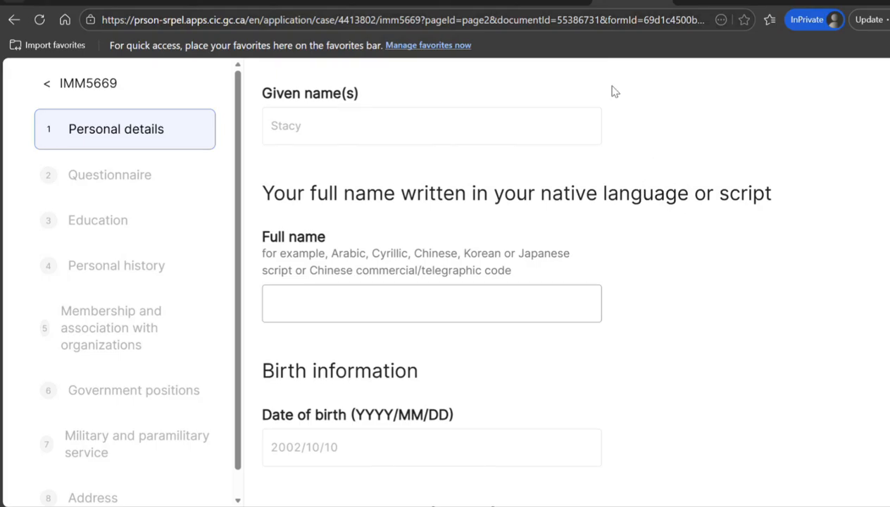
Switch to the tab with India's country-specific requirements for the spouse application
{"action": "left_click", "coordinate": [711, 3]}
Search the web for 'google translator'
{"action": "left_click", "coordinate": [638, 22]}
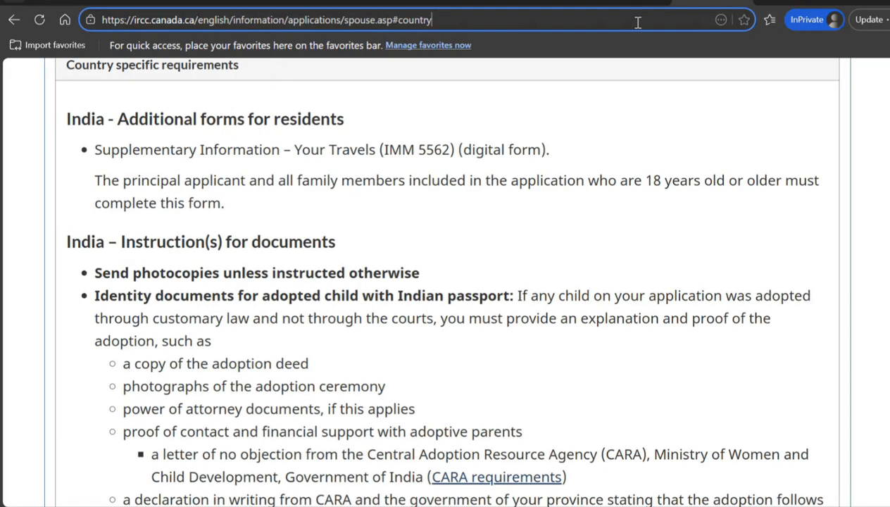
{"action": "type", "text": "google"}
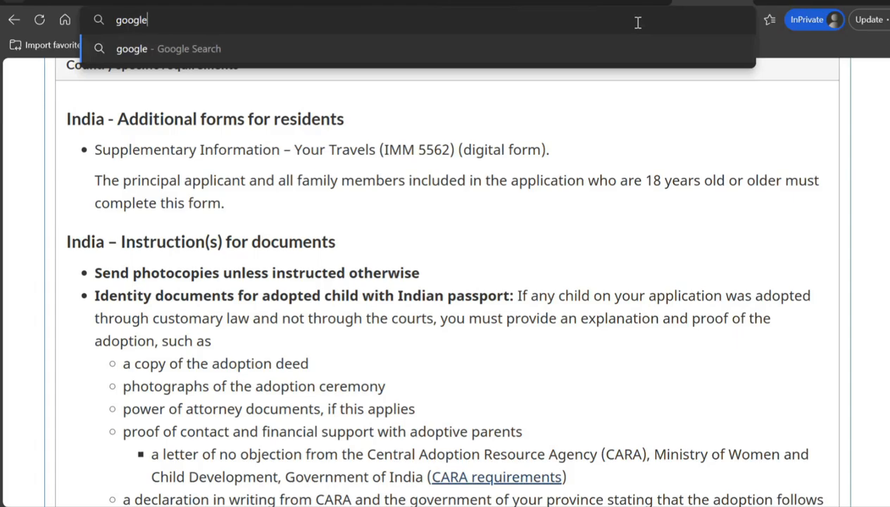
{"action": "type", "text": " tran"}
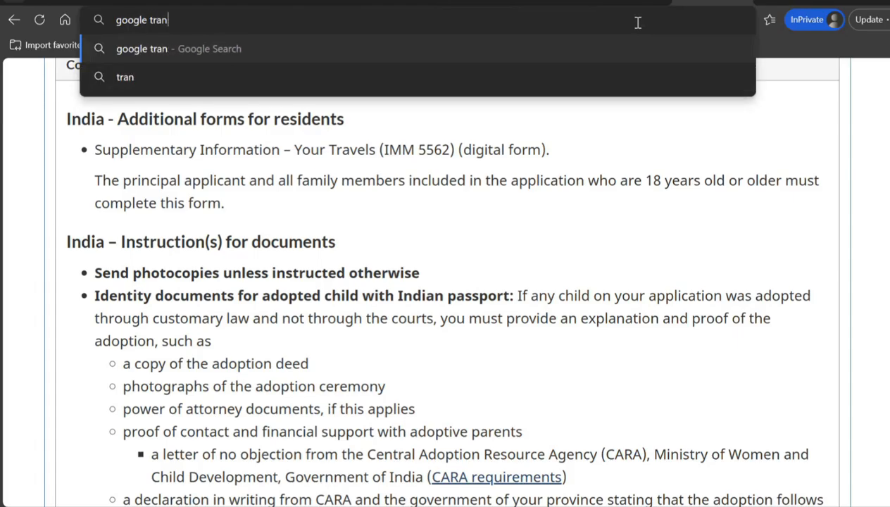
{"action": "type", "text": "slator"}
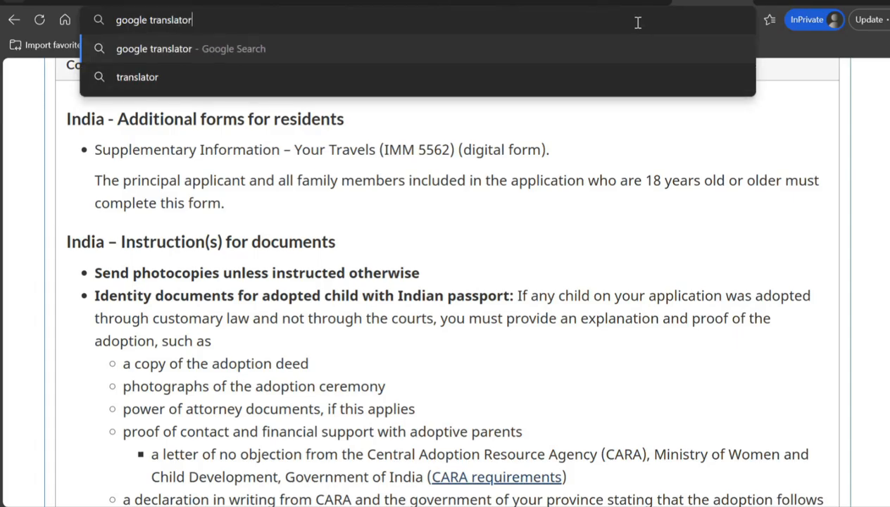
{"action": "key", "text": "Return"}
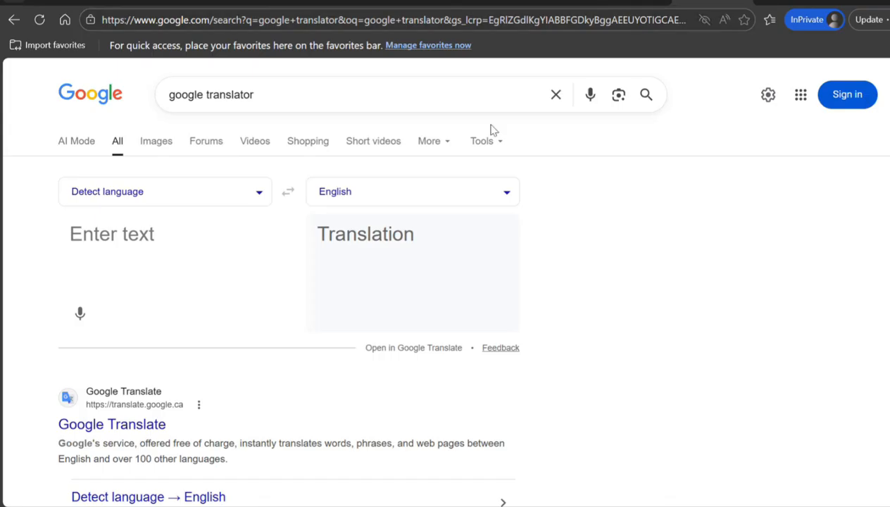
Set Google Translate to translate from English into Hindi
{"action": "left_click", "coordinate": [380, 203]}
{"action": "type", "text": "hind"}
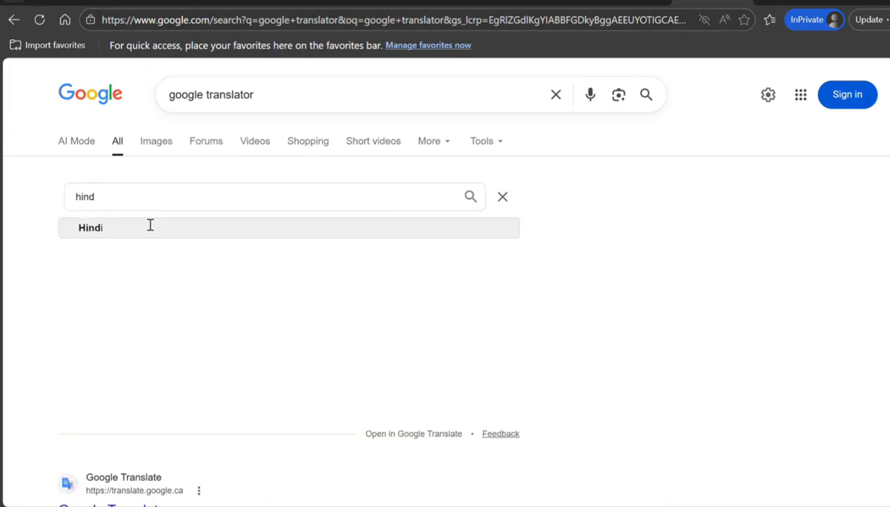
{"action": "left_click", "coordinate": [150, 227]}
{"action": "left_click", "coordinate": [164, 199]}
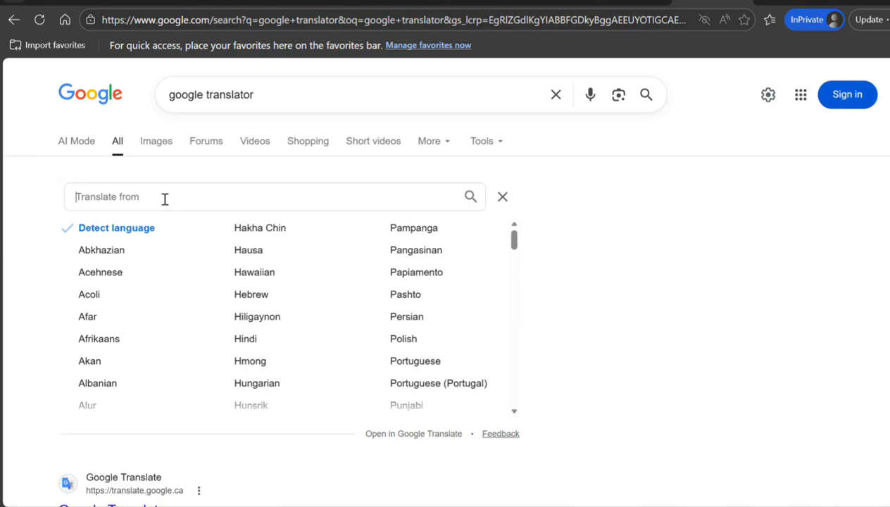
{"action": "type", "text": "english"}
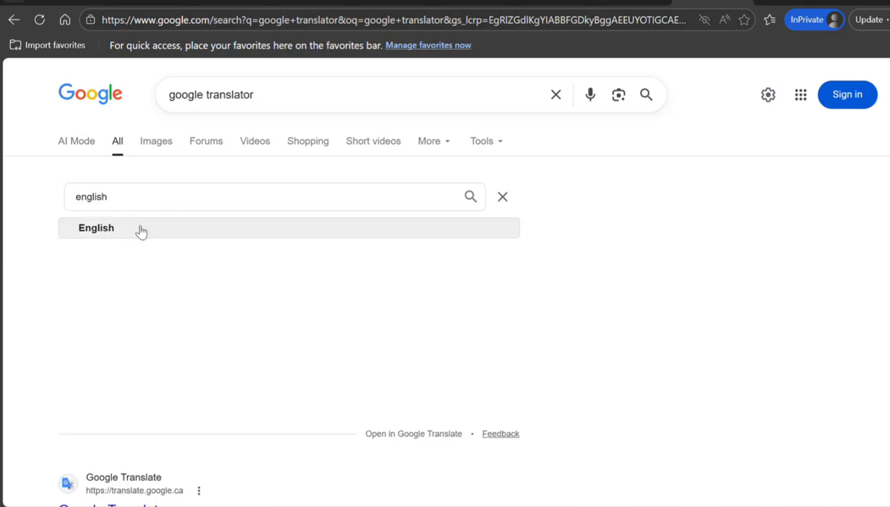
{"action": "left_click", "coordinate": [141, 225]}
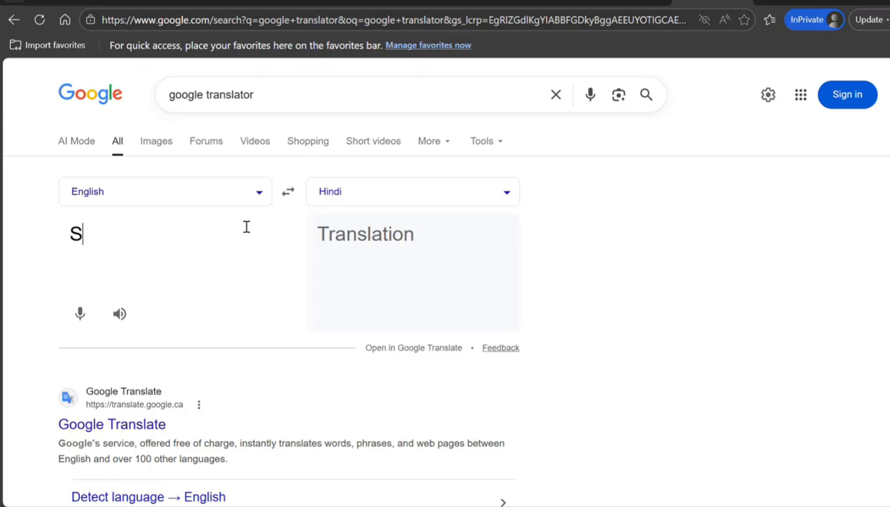
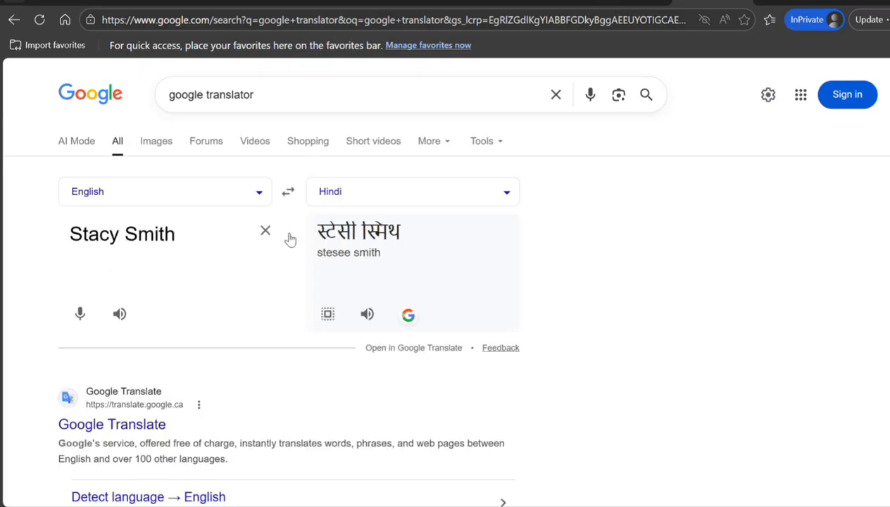
Enter the applicant's full name and copy its Hindi translation
{"action": "left_click", "coordinate": [328, 314]}
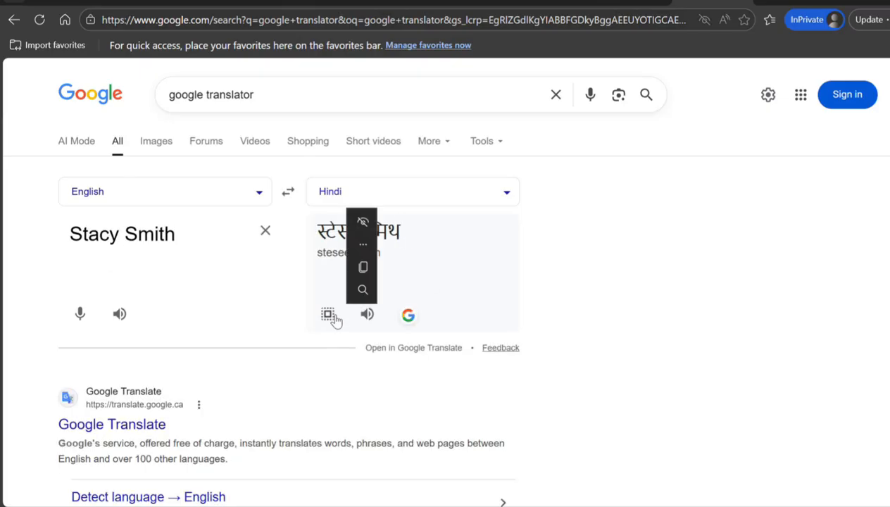
{"action": "left_click", "coordinate": [364, 266]}
Paste the Hindi name into the native-script Full name field on the IMM5669 form
{"action": "key", "text": "ctrl+Tab"}
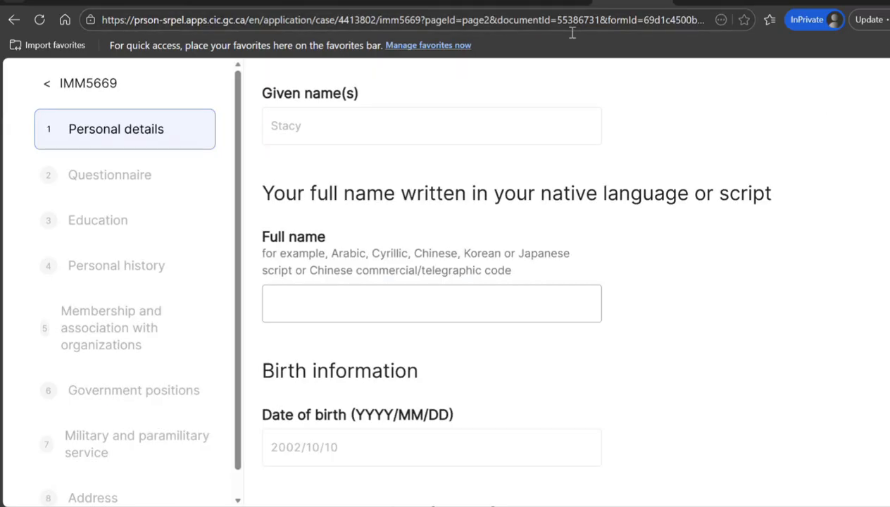
{"action": "left_click", "coordinate": [342, 312]}
{"action": "key", "text": "ctrl+v"}
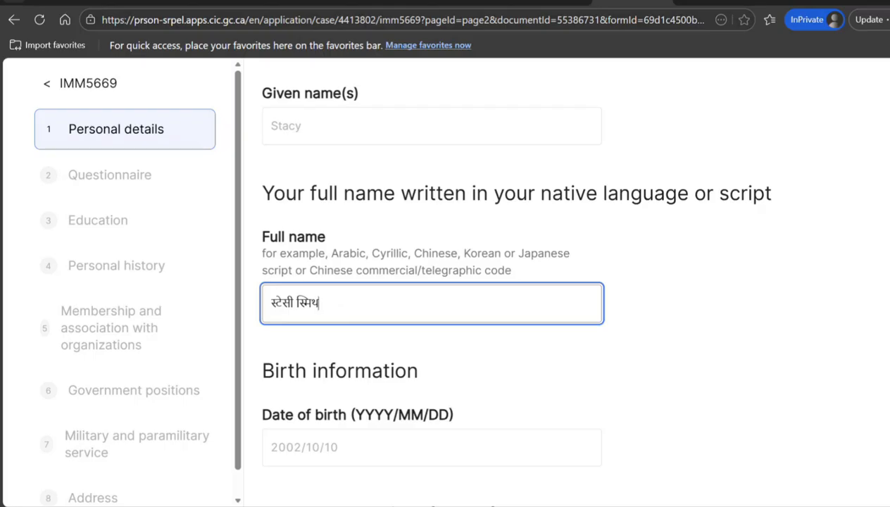
Enter the father's family and given names, adding the Hindi text after the family name
{"action": "scroll", "coordinate": [862, 296], "scroll_direction": "down", "scroll_amount": 5}
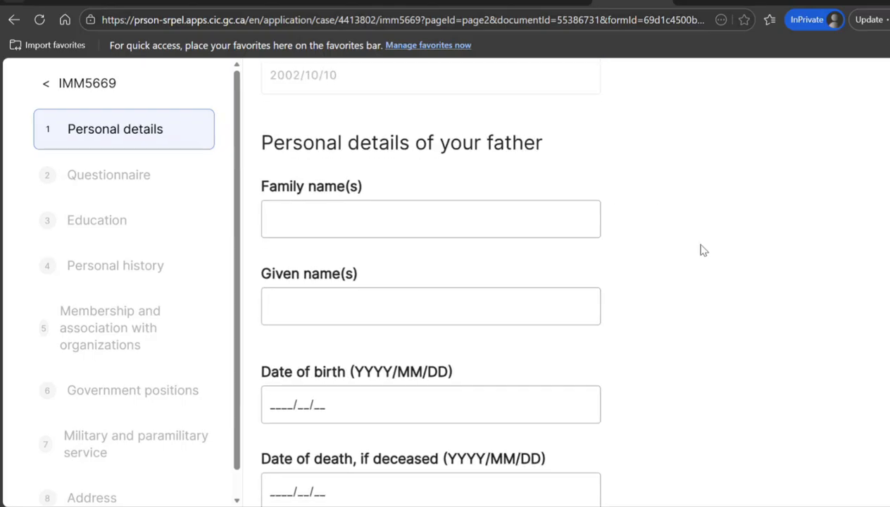
{"action": "left_click", "coordinate": [440, 220]}
{"action": "key", "text": "Tab"}
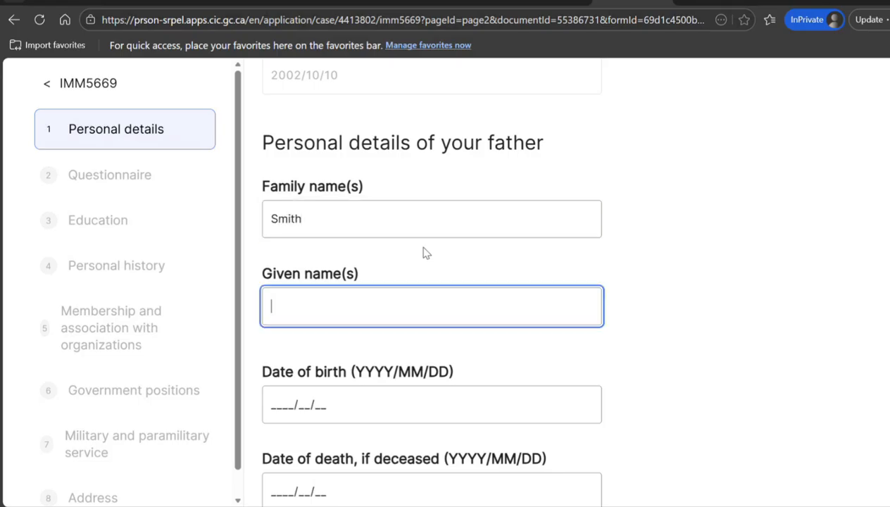
{"action": "left_click", "coordinate": [693, 3]}
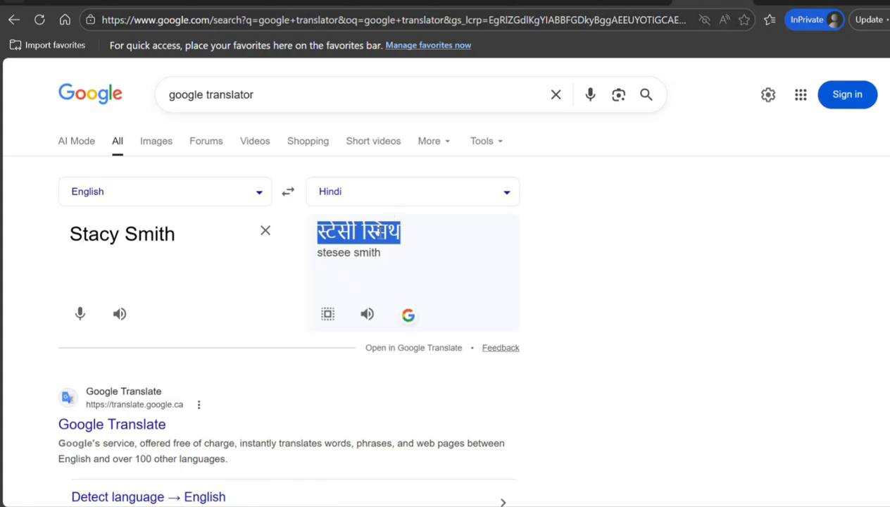
{"action": "left_click", "coordinate": [632, 2]}
{"action": "left_click", "coordinate": [364, 219]}
{"action": "key", "text": "ctrl+v"}
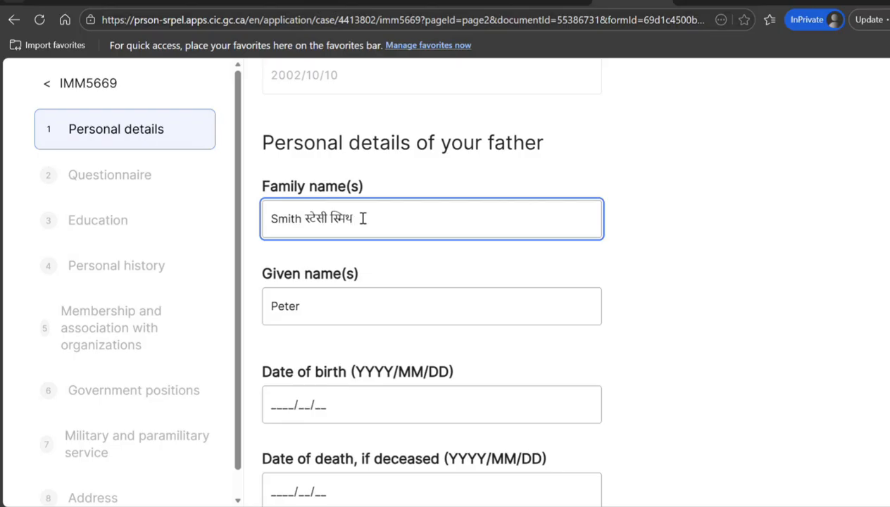
{"action": "left_click", "coordinate": [330, 218]}
{"action": "key", "text": "BackSpace"}
{"action": "key", "text": "BackSpace"}
{"action": "key", "text": "BackSpace"}
{"action": "key", "text": "BackSpace"}
{"action": "key", "text": "BackSpace"}
{"action": "key", "text": "BackSpace"}
{"action": "key", "text": "BackSpace"}
Translate the father's given name into Hindi and add it after his given name
{"action": "left_click", "coordinate": [711, 2]}
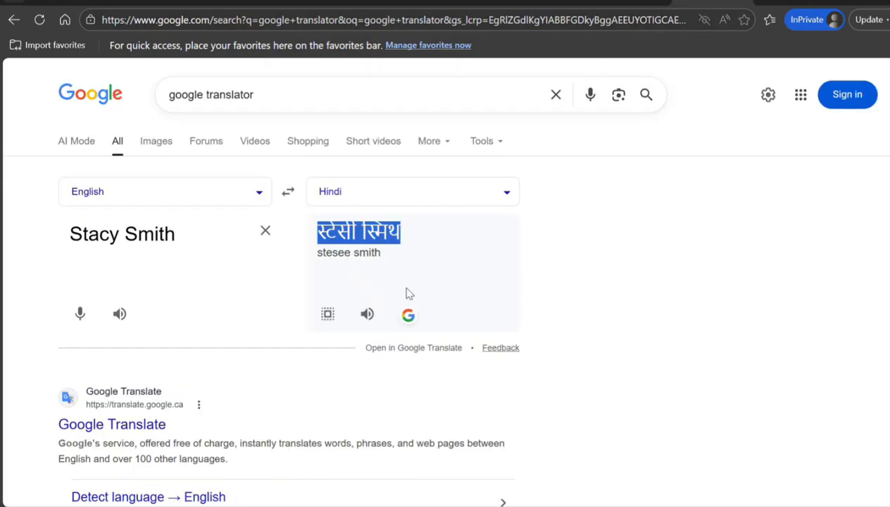
{"action": "left_click", "coordinate": [265, 231]}
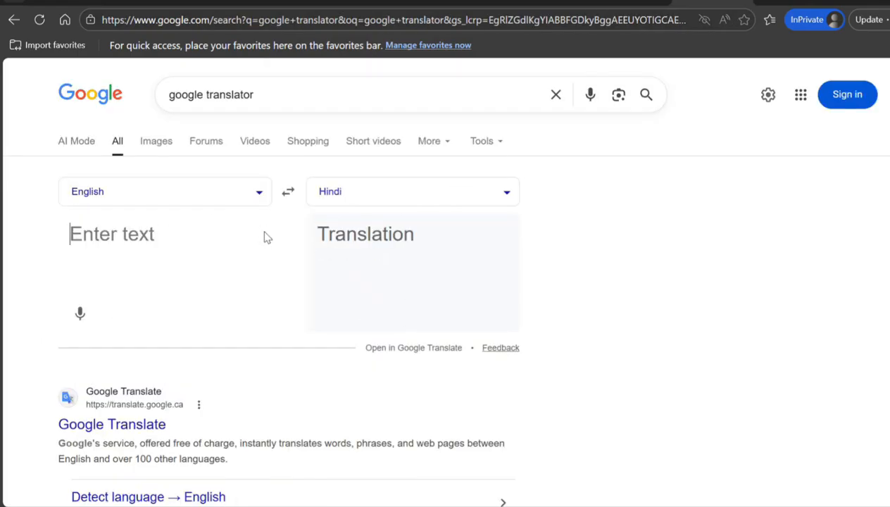
{"action": "type", "text": "Peter"}
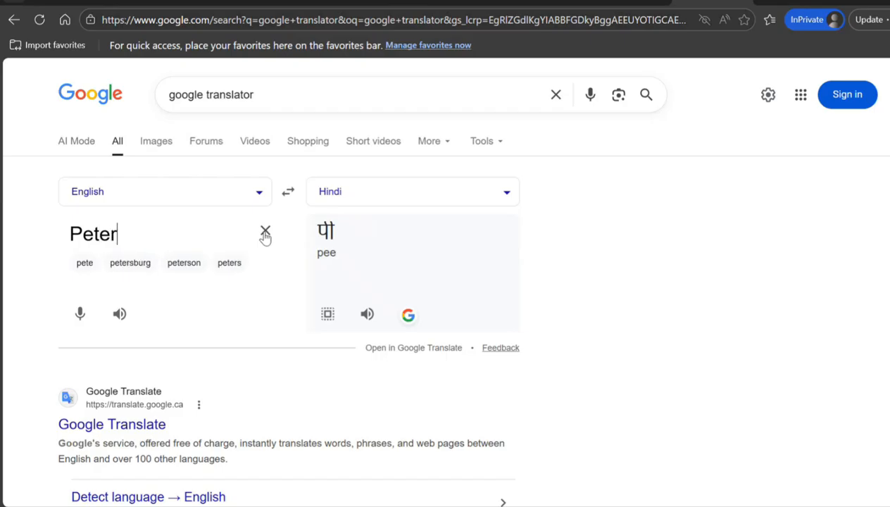
{"action": "left_click", "coordinate": [328, 317]}
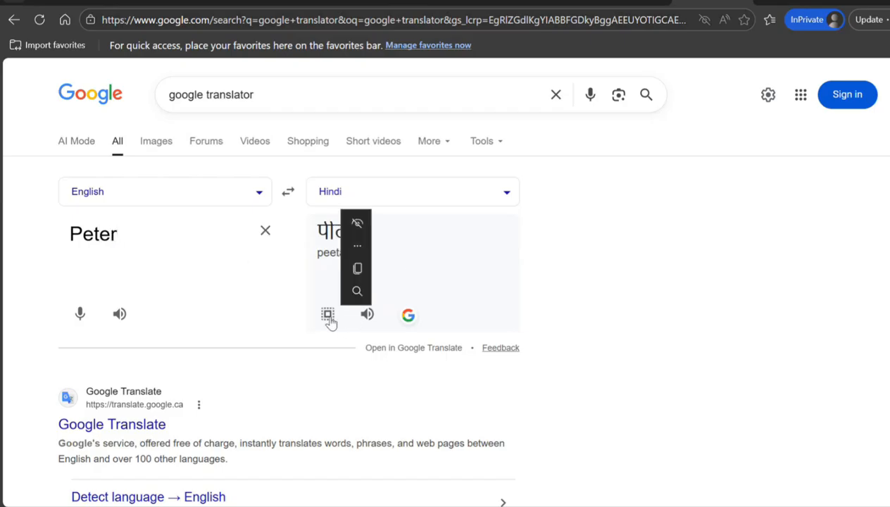
{"action": "left_click", "coordinate": [631, 3]}
{"action": "left_click", "coordinate": [386, 298]}
{"action": "key", "text": "ctrl+v"}
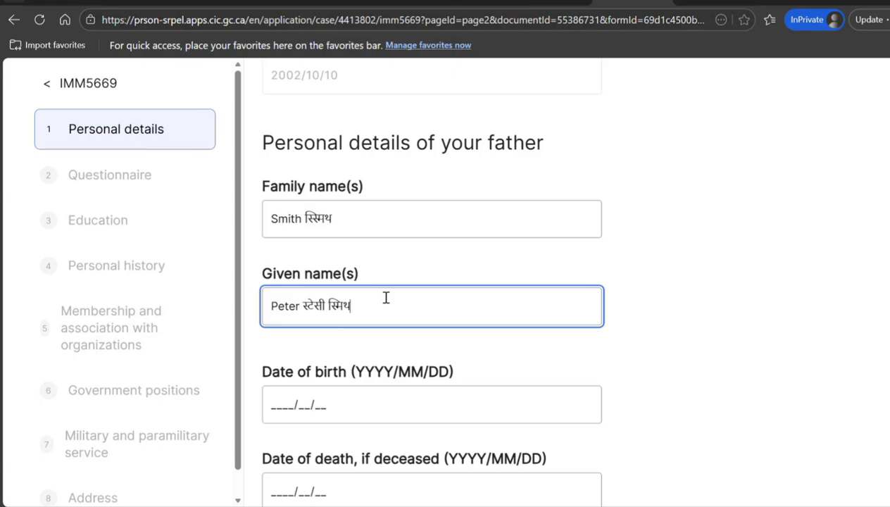
{"action": "left_click", "coordinate": [272, 407]}
{"action": "type", "text": "1976/10/10"}
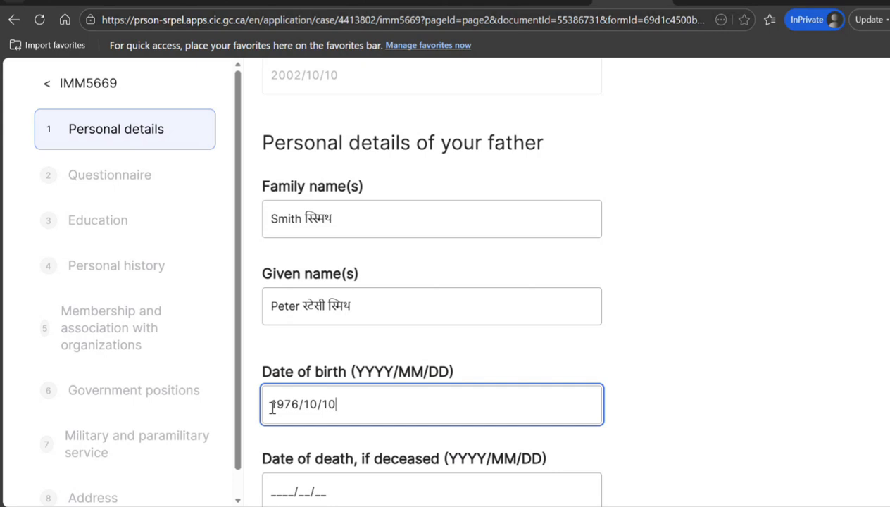
{"action": "key", "text": "Tab"}
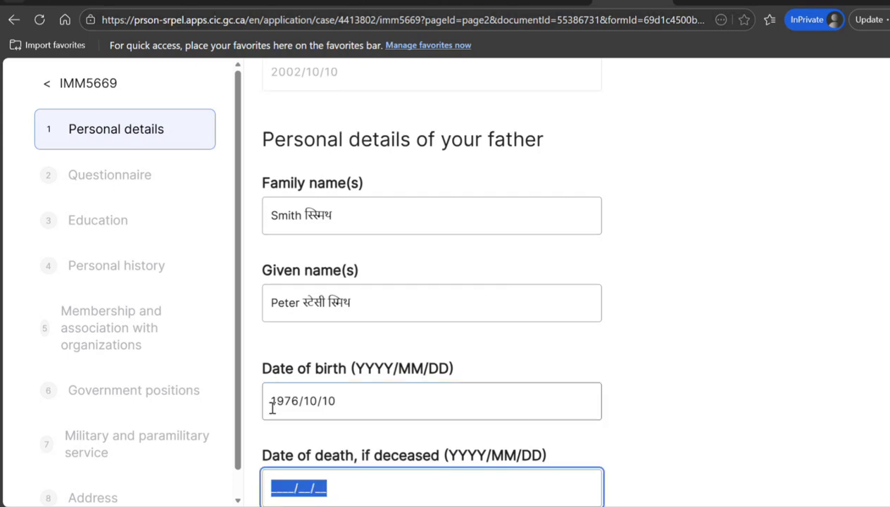
{"action": "key", "text": "Tab"}
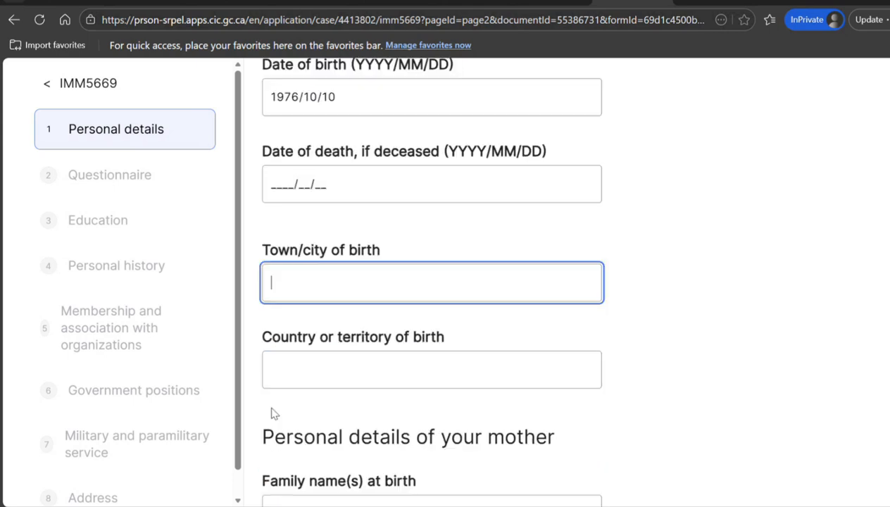
Set the father's place of birth to New Delhi, India
{"action": "type", "text": "New Delhi"}
{"action": "key", "text": "Tab"}
{"action": "type", "text": "India"}
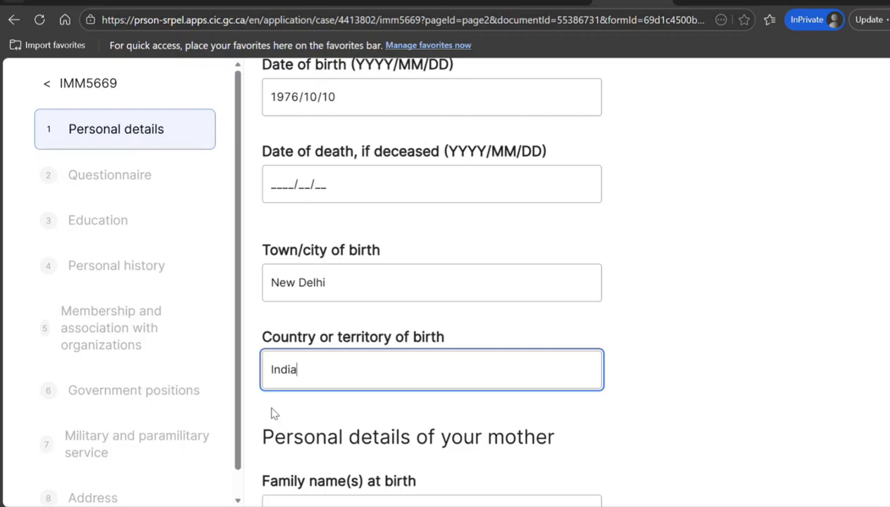
{"action": "key", "text": "Tab"}
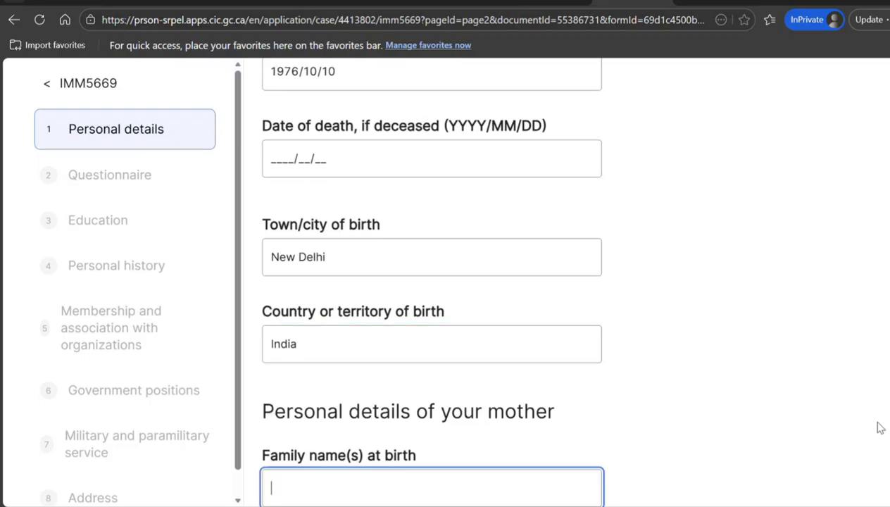
Enter the mother's family name at birth and her given name
{"action": "scroll", "coordinate": [431, 282], "scroll_direction": "down", "scroll_amount": 2}
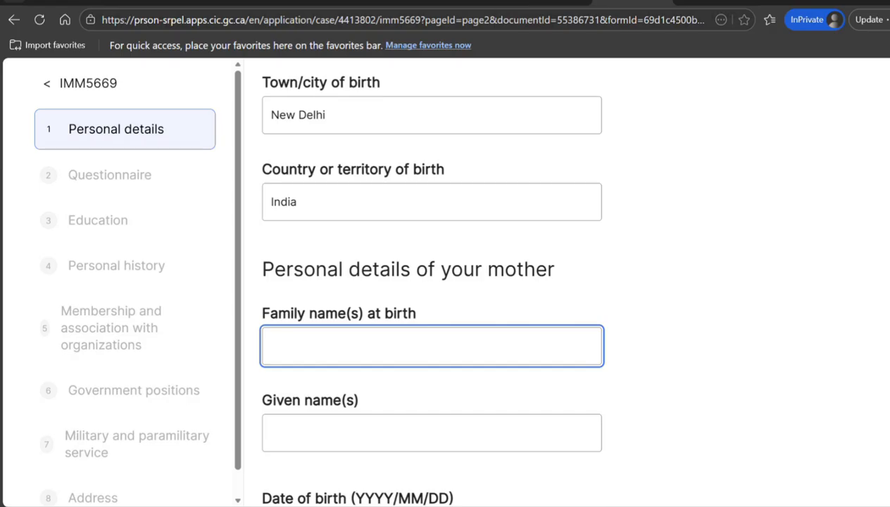
{"action": "key", "text": "Tab"}
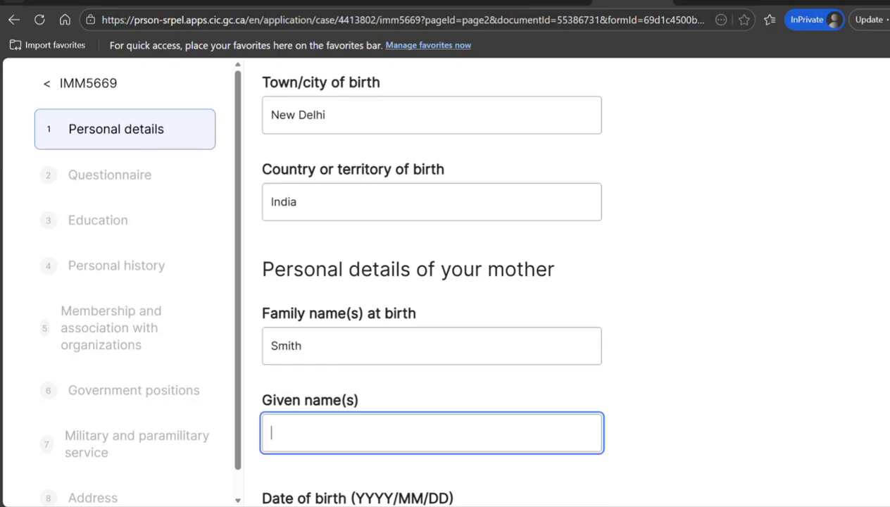
Overwrite the Hindi text in the father's given name with its copied Hindi translation
{"action": "scroll", "coordinate": [777, 258], "scroll_direction": "up", "scroll_amount": 5}
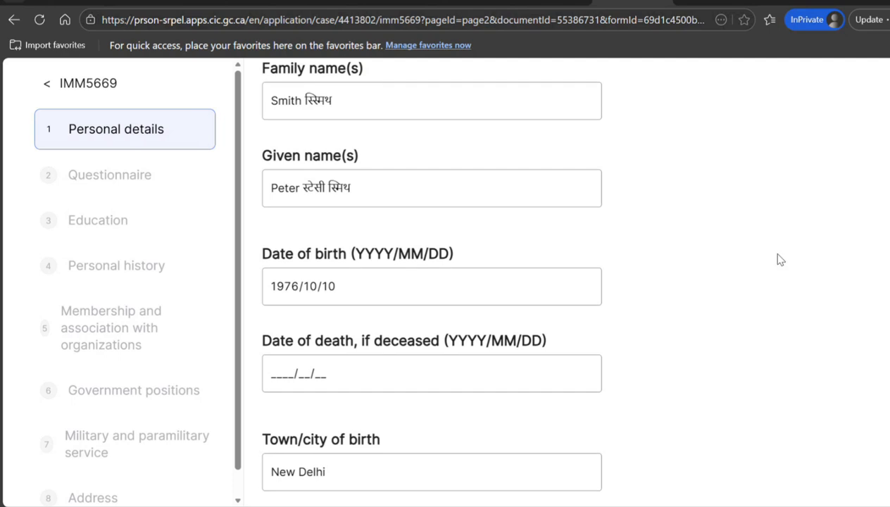
{"action": "left_click", "coordinate": [326, 188]}
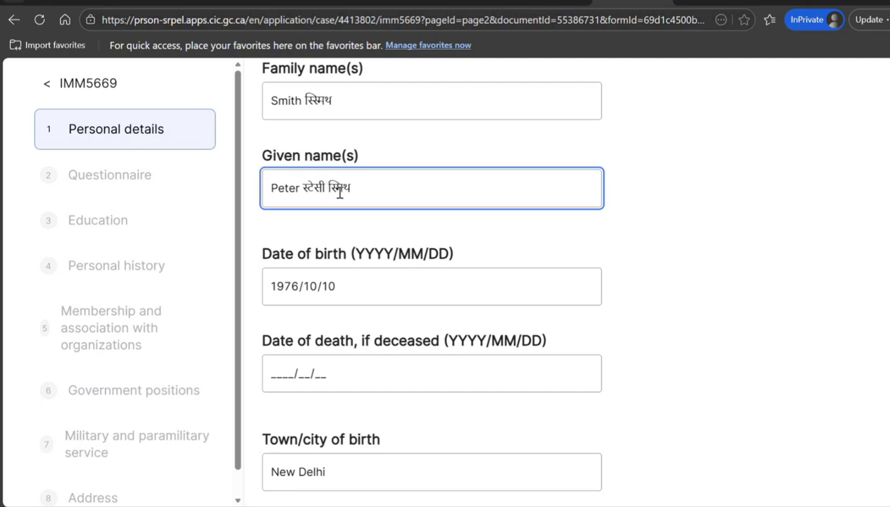
{"action": "left_click_drag", "start_coordinate": [356, 193], "coordinate": [305, 197]}
{"action": "key", "text": "ctrl+v"}
{"action": "left_click", "coordinate": [711, 2]}
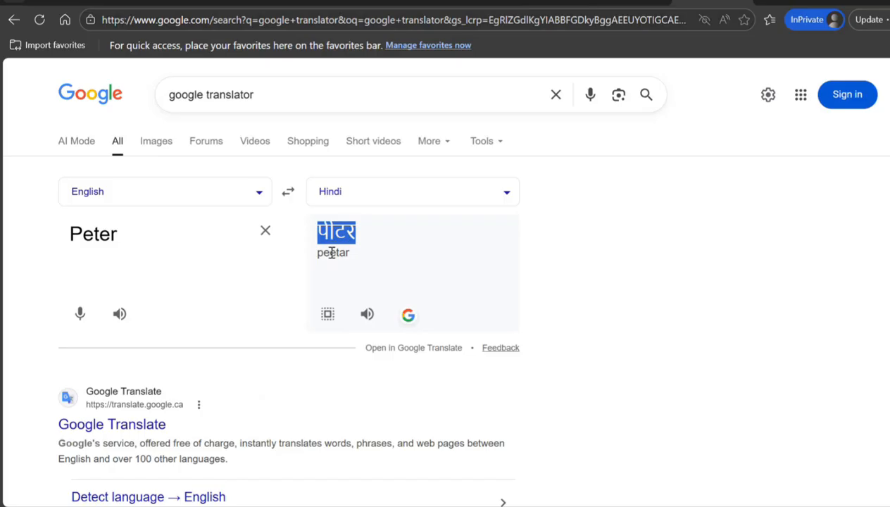
{"action": "left_click", "coordinate": [329, 314]}
{"action": "left_click", "coordinate": [356, 269]}
{"action": "left_click", "coordinate": [626, 2]}
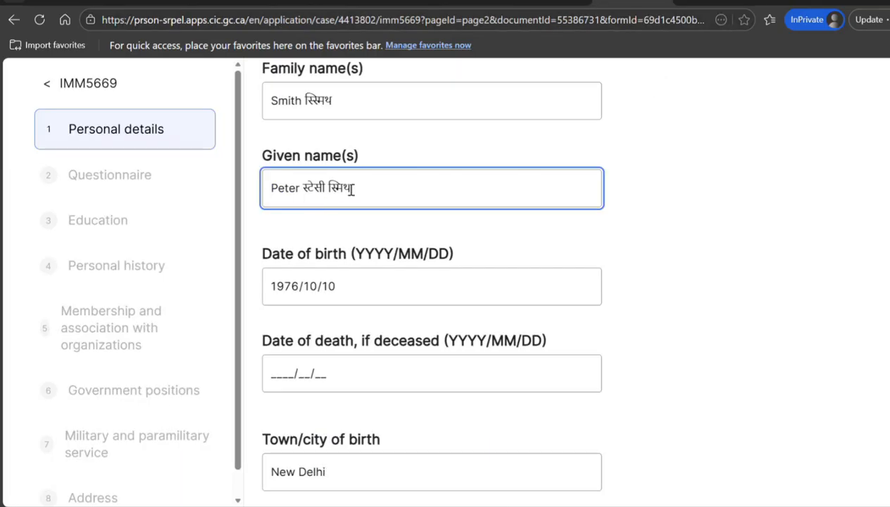
{"action": "left_click_drag", "start_coordinate": [357, 187], "coordinate": [302, 187]}
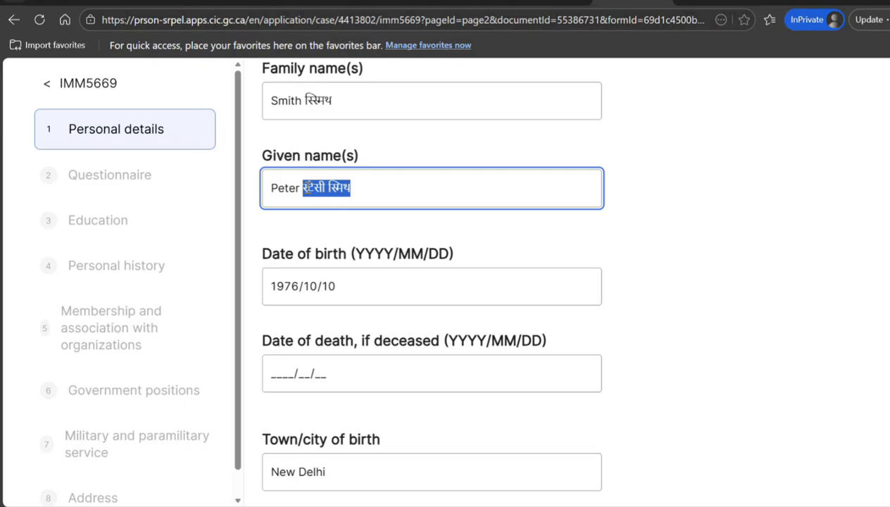
{"action": "key", "text": "ctrl+v"}
{"action": "left_click_drag", "start_coordinate": [345, 103], "coordinate": [303, 101]}
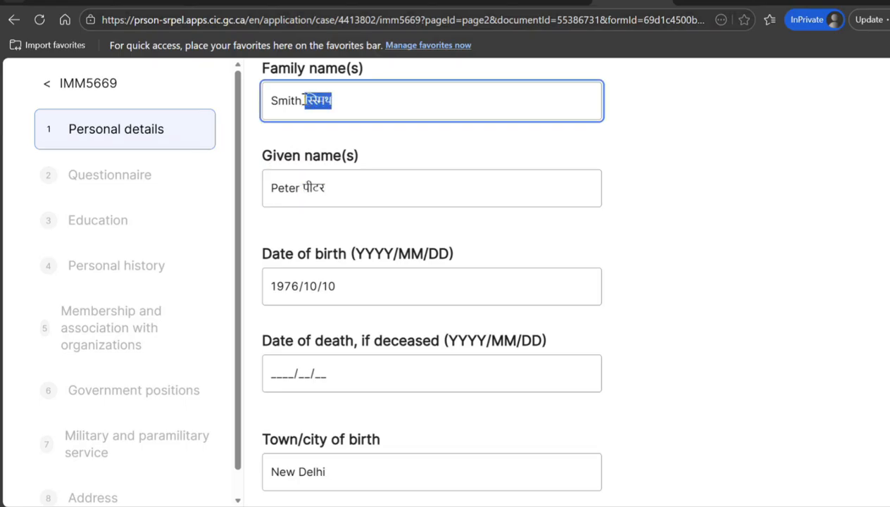
Add the Hindi form of the mother's family name after it
{"action": "scroll", "coordinate": [431, 282], "scroll_direction": "down", "scroll_amount": 10}
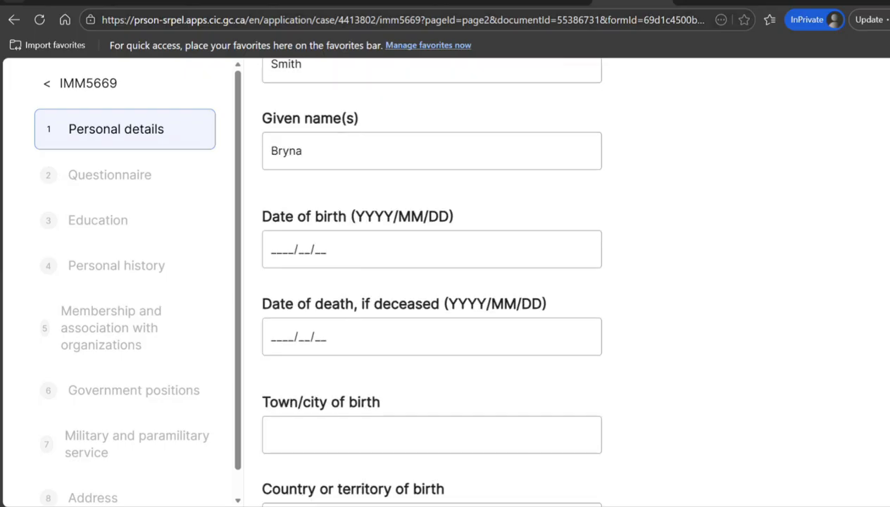
{"action": "scroll", "coordinate": [432, 281], "scroll_direction": "up", "scroll_amount": 2}
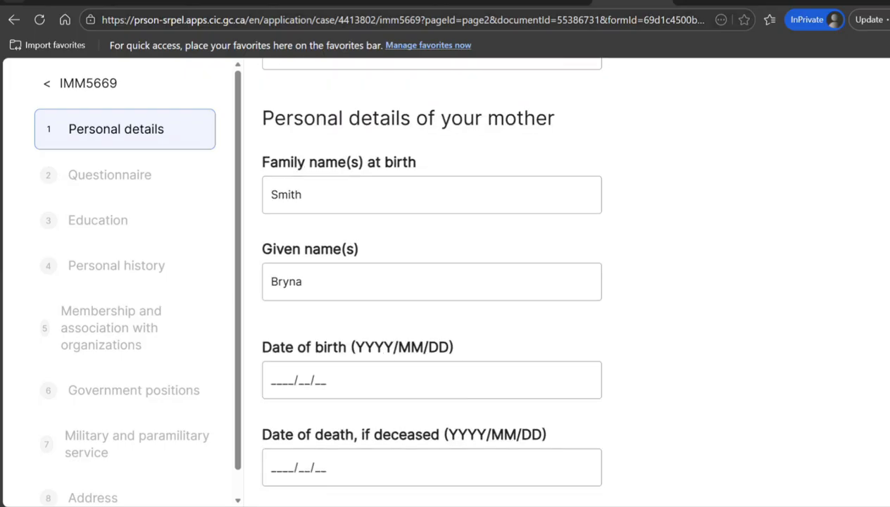
{"action": "left_click", "coordinate": [432, 200]}
{"action": "type", "text": "स्मिथ"}
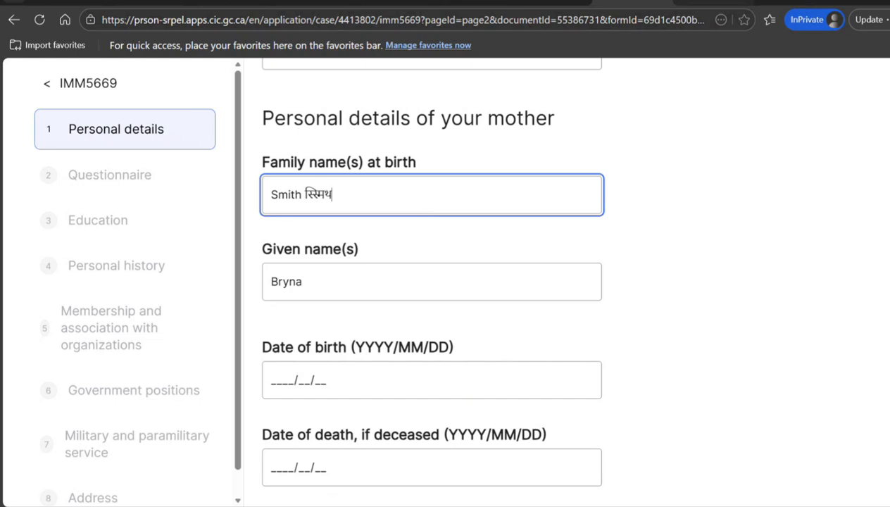
Translate the mother's given name into Hindi and add it after her given name
{"action": "left_click", "coordinate": [705, 2]}
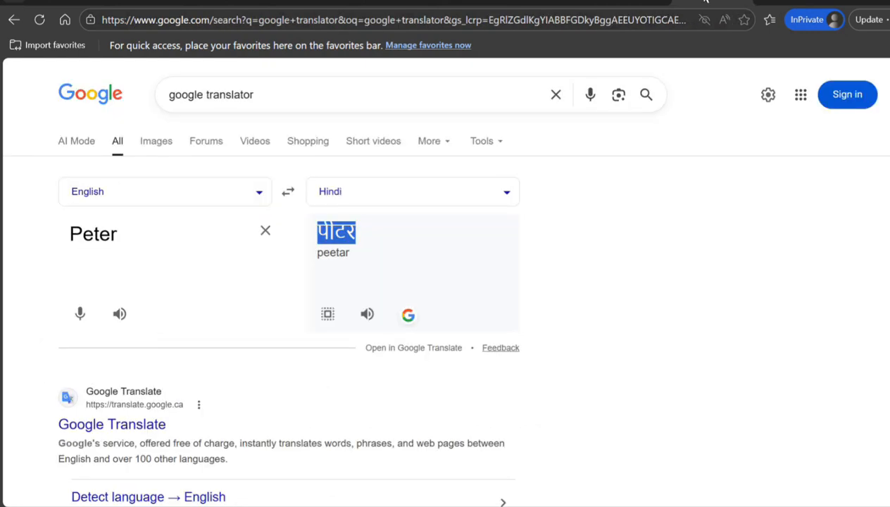
{"action": "left_click", "coordinate": [265, 231]}
{"action": "type", "text": "Bryna"}
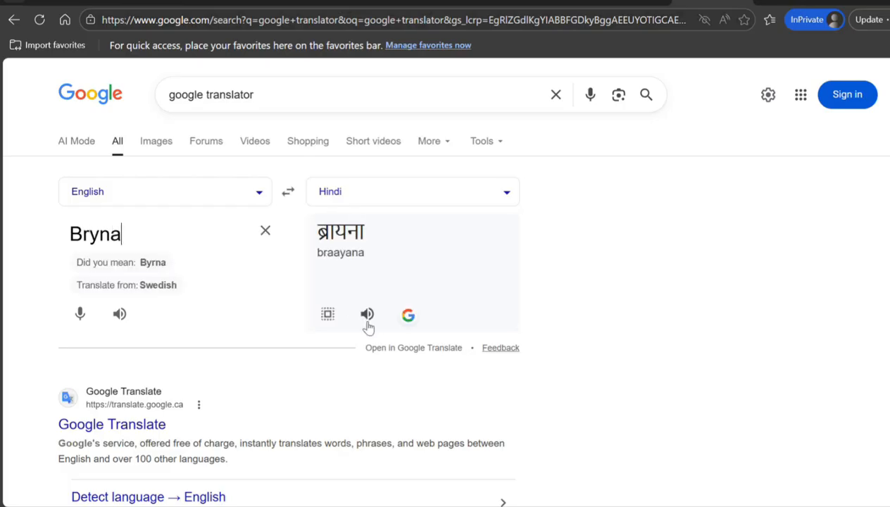
{"action": "left_click", "coordinate": [327, 314]}
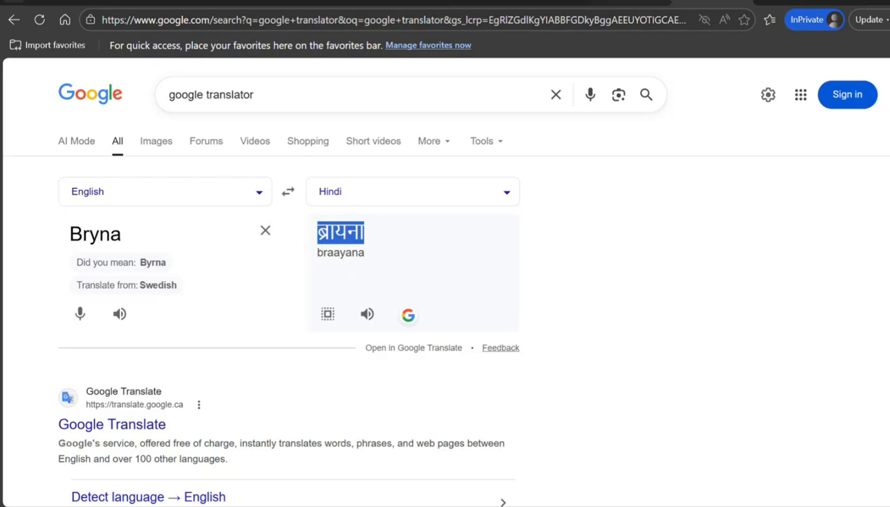
{"action": "left_click", "coordinate": [640, 2]}
{"action": "left_click", "coordinate": [320, 286]}
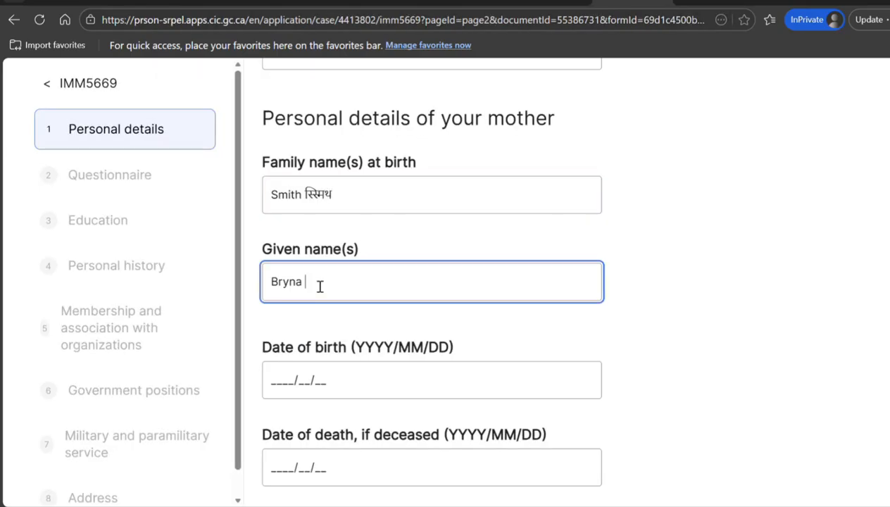
{"action": "key", "text": "ctrl+v"}
{"action": "left_click", "coordinate": [704, 3]}
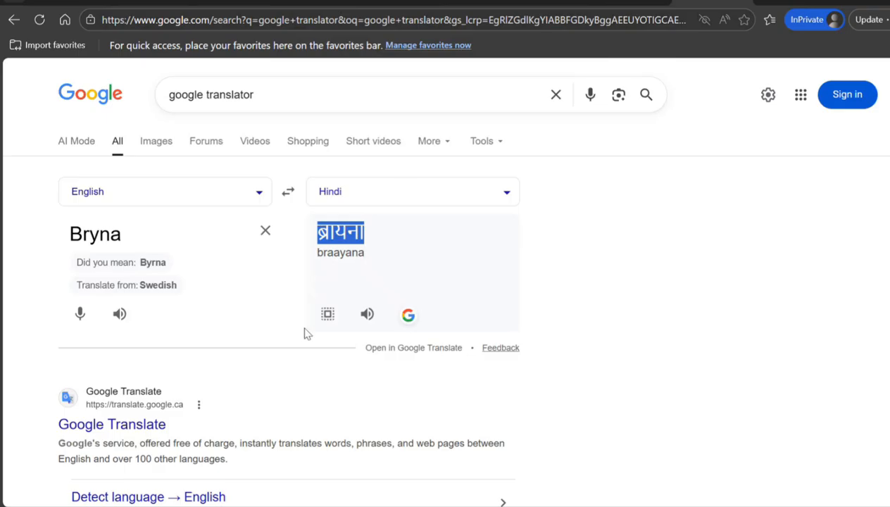
{"action": "left_click", "coordinate": [336, 314]}
{"action": "left_click", "coordinate": [626, 3]}
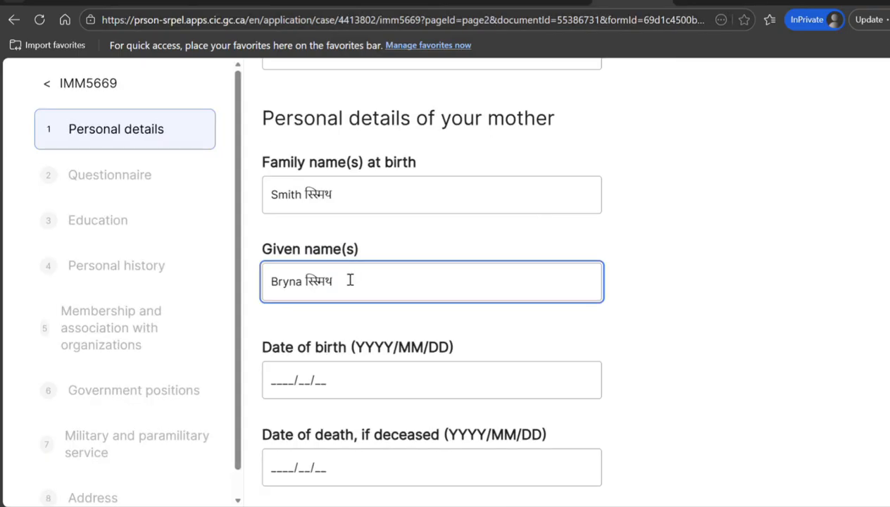
{"action": "double_click", "coordinate": [308, 285]}
{"action": "key", "text": "ctrl+v"}
{"action": "left_click", "coordinate": [269, 381]}
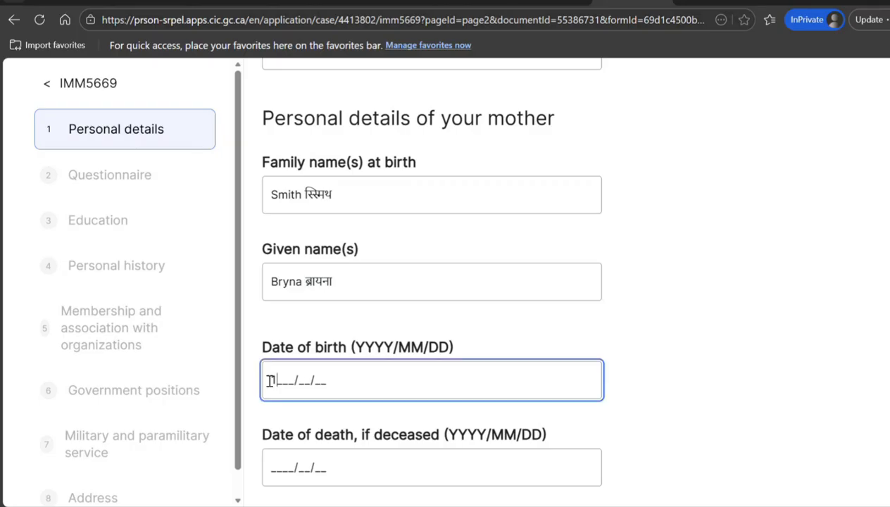
{"action": "type", "text": "1978/10/1"}
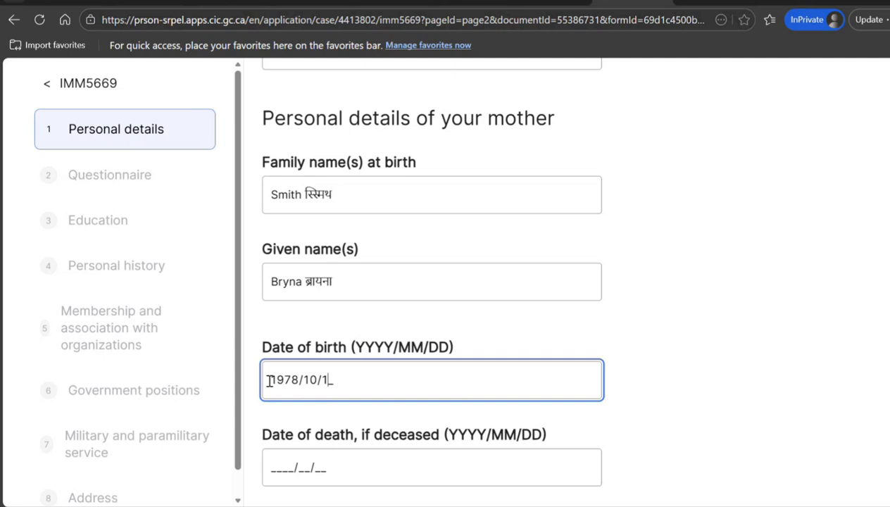
{"action": "type", "text": "0"}
{"action": "key", "text": "Tab"}
{"action": "key", "text": "Tab"}
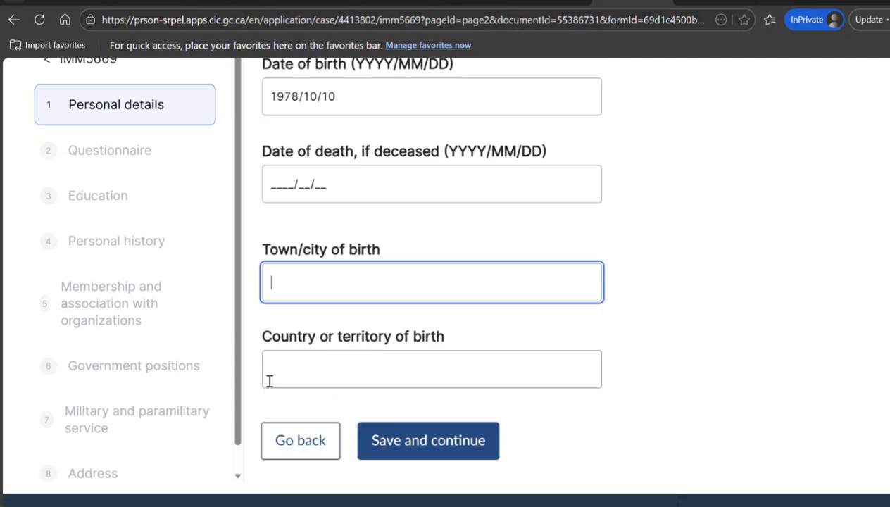
{"action": "type", "text": "New Delhi"}
{"action": "left_click", "coordinate": [269, 381]}
{"action": "type", "text": "India"}
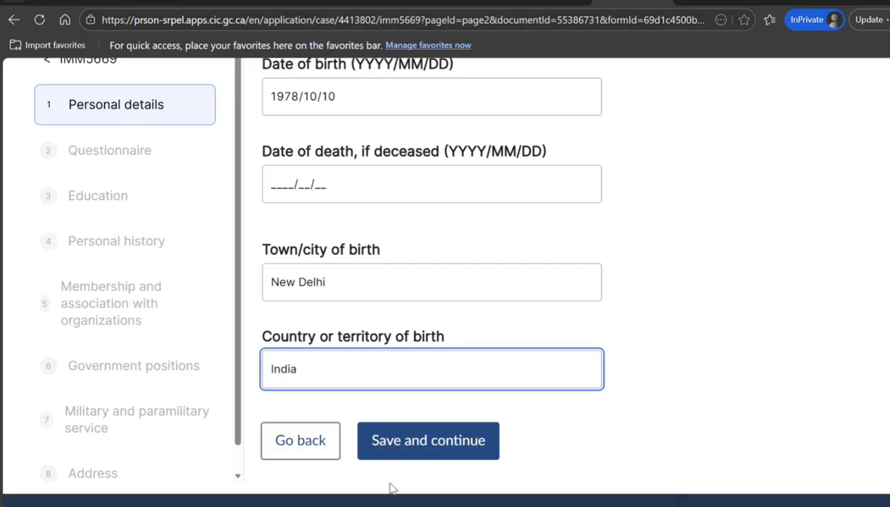
{"action": "left_click", "coordinate": [426, 455]}
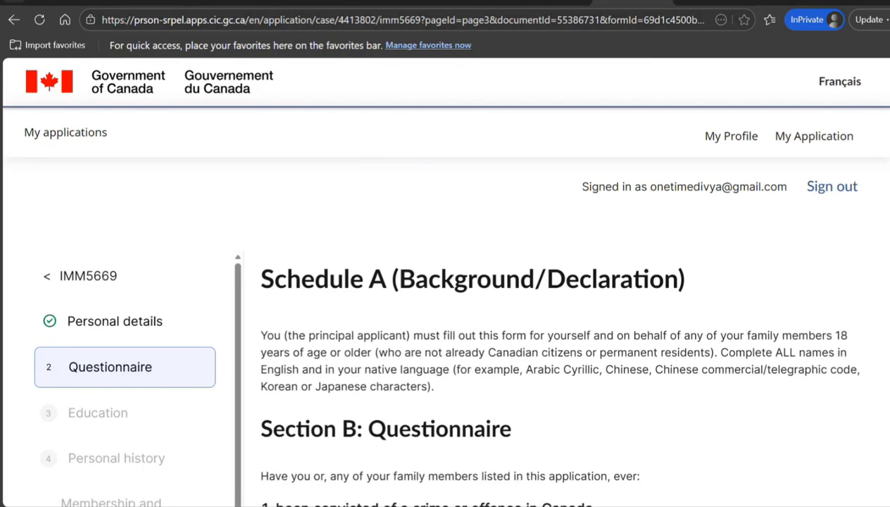
Answer No to questionnaire questions 1 and 3 through 6
{"action": "scroll", "coordinate": [445, 282], "scroll_direction": "down", "scroll_amount": 3}
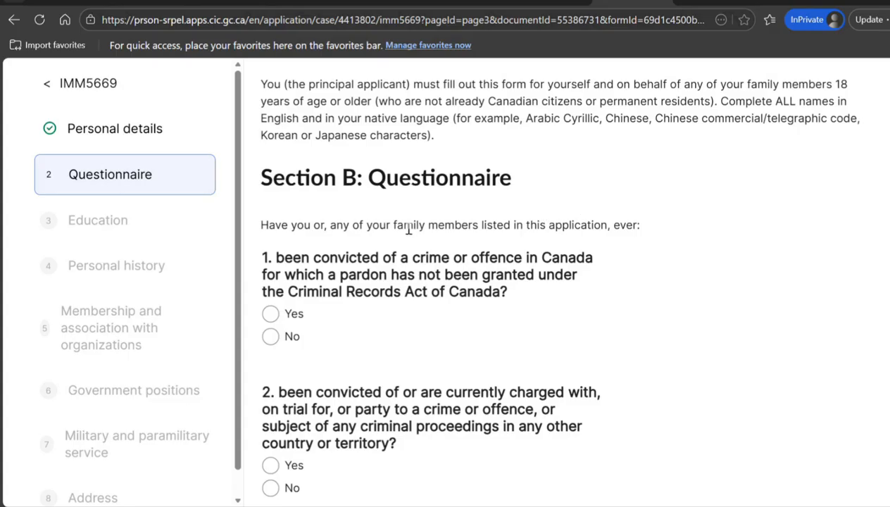
{"action": "left_click", "coordinate": [271, 337]}
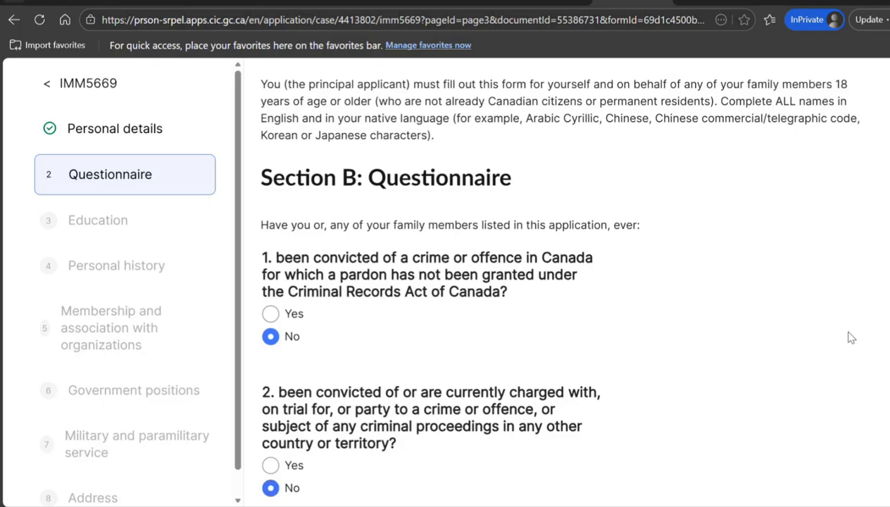
{"action": "scroll", "coordinate": [864, 271], "scroll_direction": "down", "scroll_amount": 2}
{"action": "scroll", "coordinate": [386, 299], "scroll_direction": "down", "scroll_amount": 2}
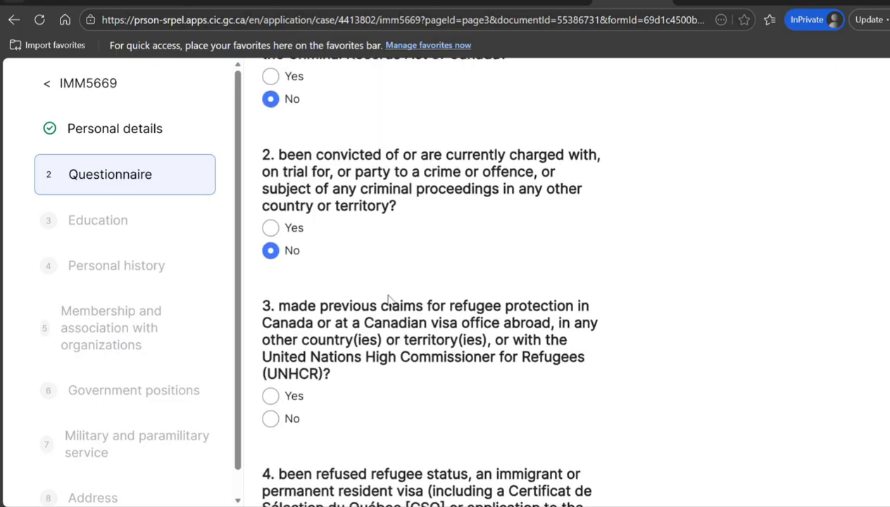
{"action": "left_click", "coordinate": [271, 418]}
{"action": "scroll", "coordinate": [422, 281], "scroll_direction": "down", "scroll_amount": 3}
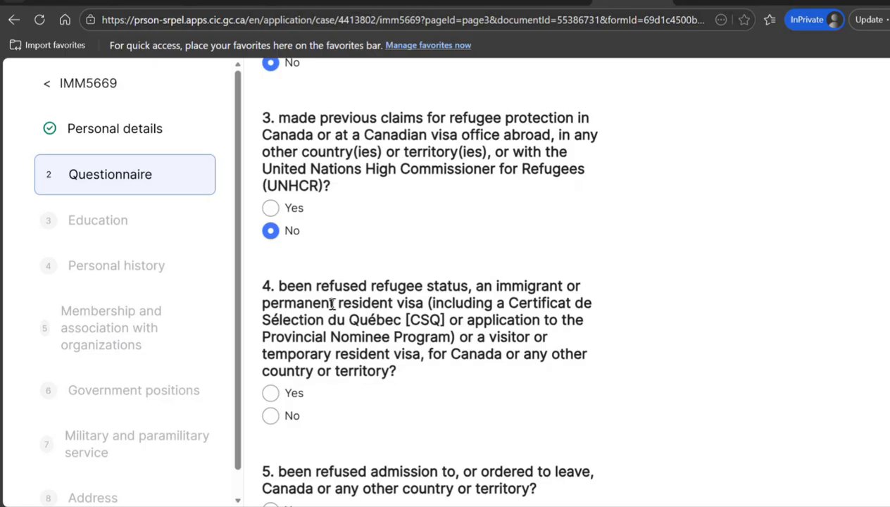
{"action": "left_click", "coordinate": [271, 416]}
{"action": "scroll", "coordinate": [422, 282], "scroll_direction": "down", "scroll_amount": 3}
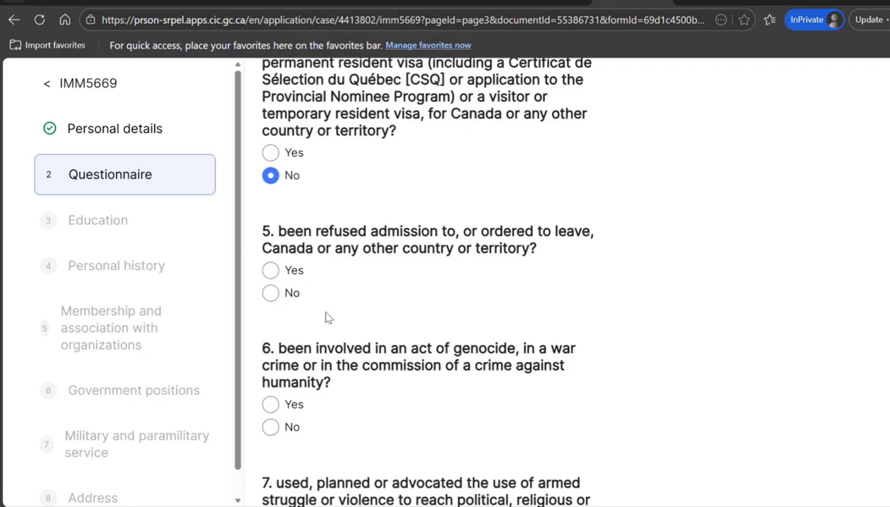
{"action": "left_click", "coordinate": [272, 293]}
{"action": "left_click", "coordinate": [270, 427]}
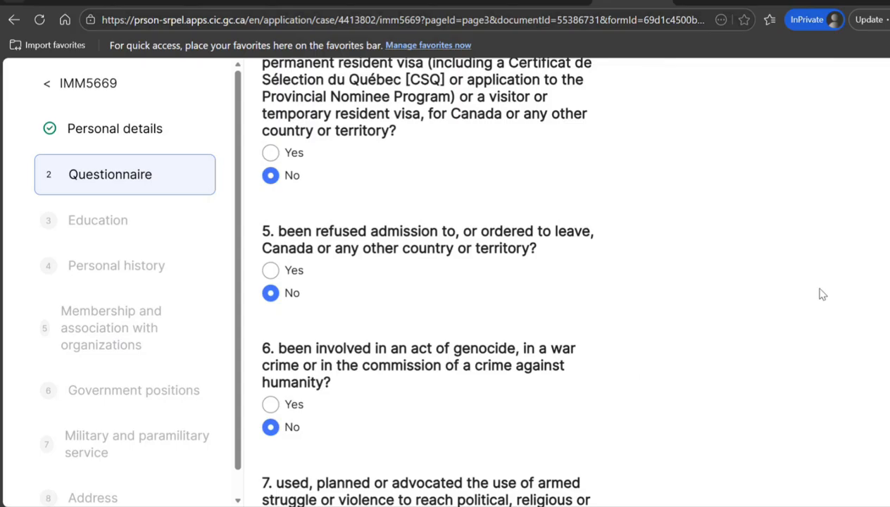
Answer No to questions 7 through 11 and save the questionnaire
{"action": "scroll", "coordinate": [715, 301], "scroll_direction": "down", "scroll_amount": 3}
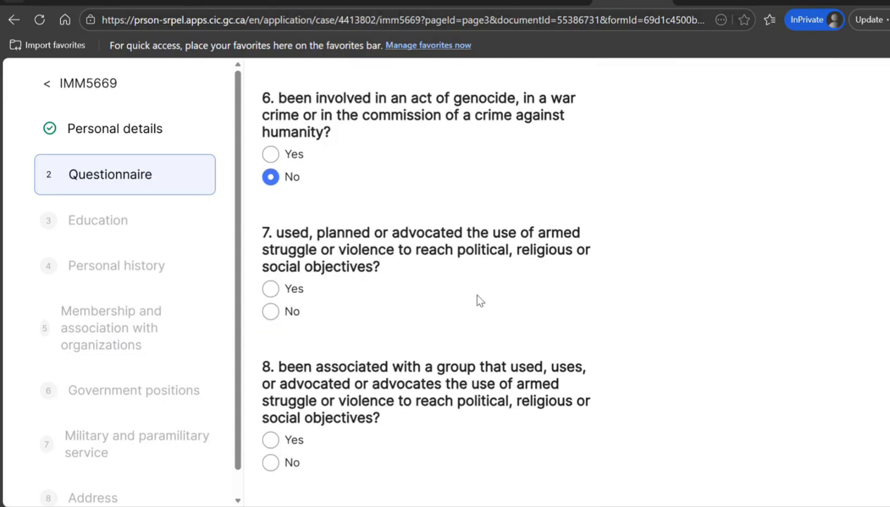
{"action": "left_click", "coordinate": [271, 311]}
{"action": "left_click", "coordinate": [272, 464]}
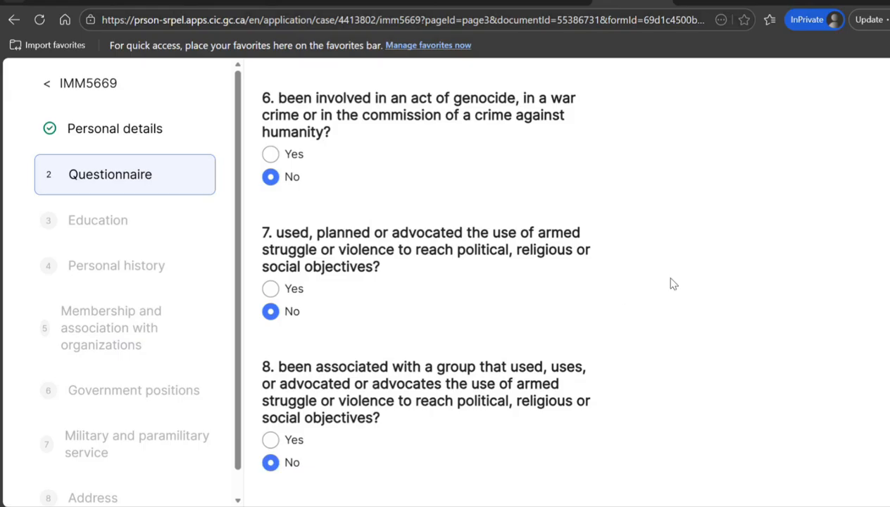
{"action": "scroll", "coordinate": [670, 283], "scroll_direction": "down", "scroll_amount": 4}
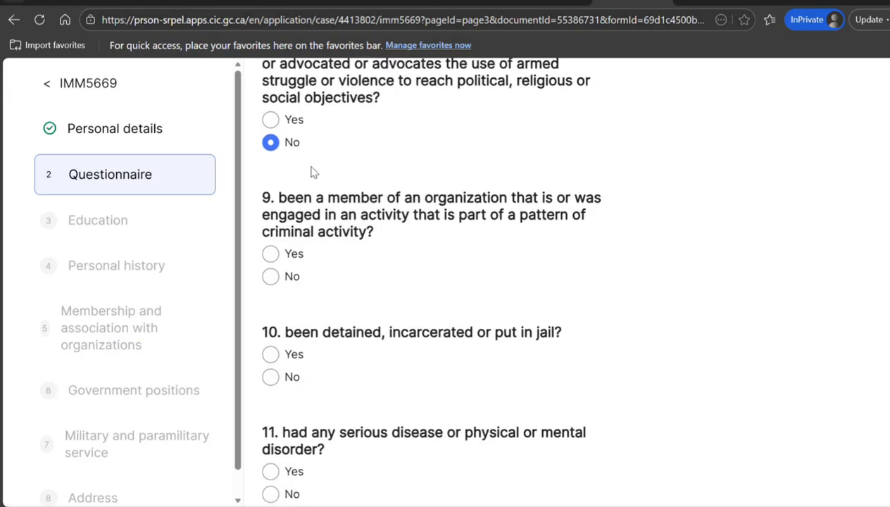
{"action": "left_click", "coordinate": [272, 276]}
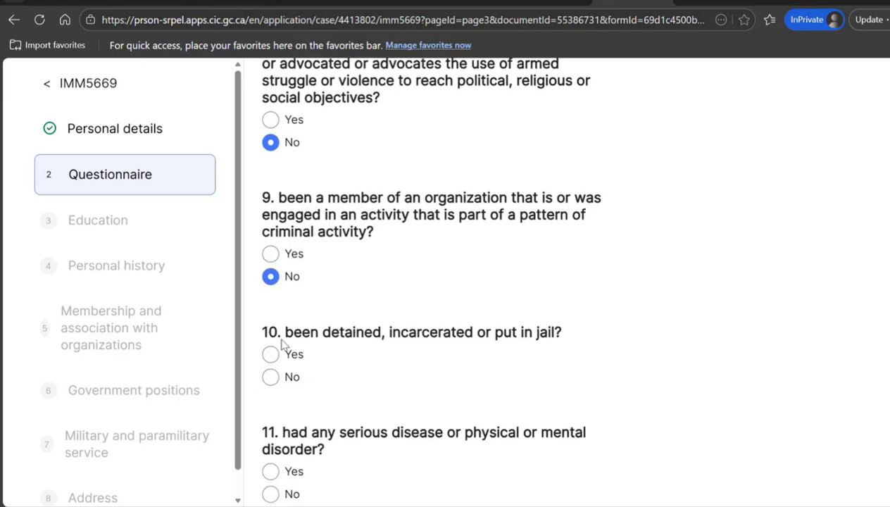
{"action": "left_click", "coordinate": [270, 377]}
{"action": "scroll", "coordinate": [422, 282], "scroll_direction": "down", "scroll_amount": 3}
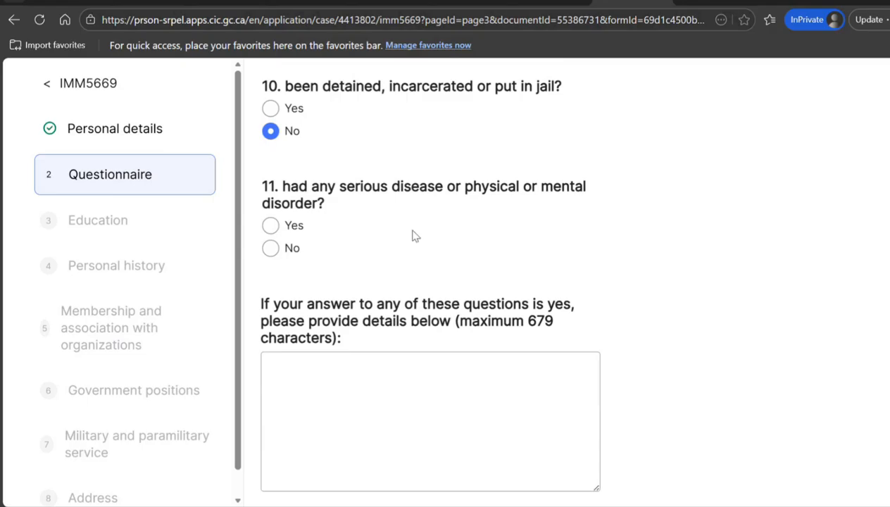
{"action": "left_click", "coordinate": [271, 249]}
{"action": "scroll", "coordinate": [513, 261], "scroll_direction": "down", "scroll_amount": 3}
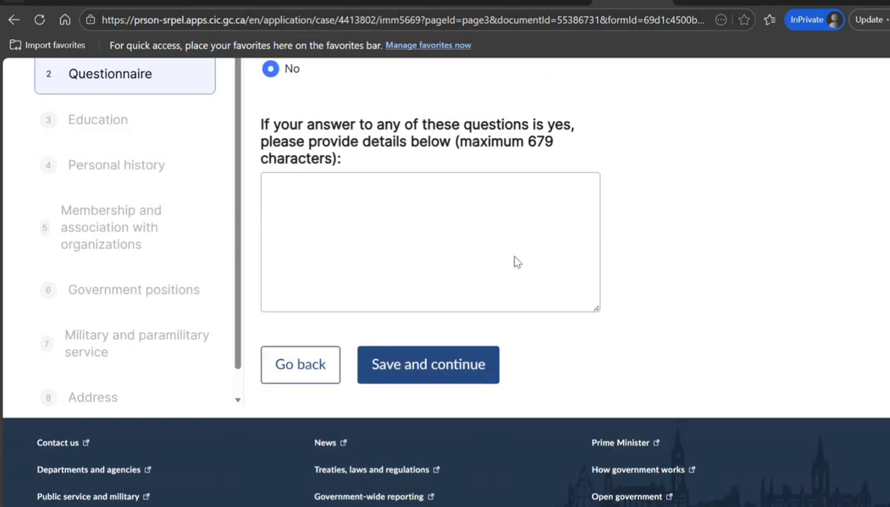
{"action": "left_click", "coordinate": [422, 357]}
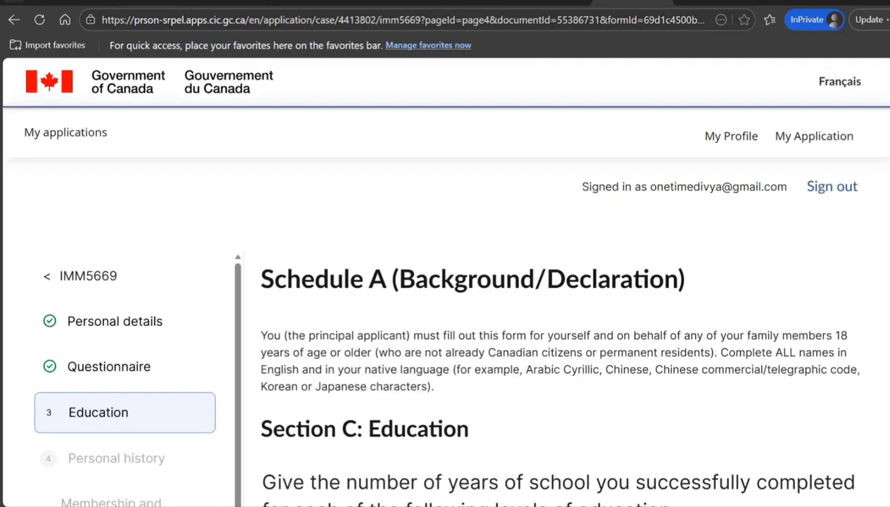
Enter 5 years elementary, 7 years secondary and 3 years university/college
{"action": "scroll", "coordinate": [447, 282], "scroll_direction": "down", "scroll_amount": 3}
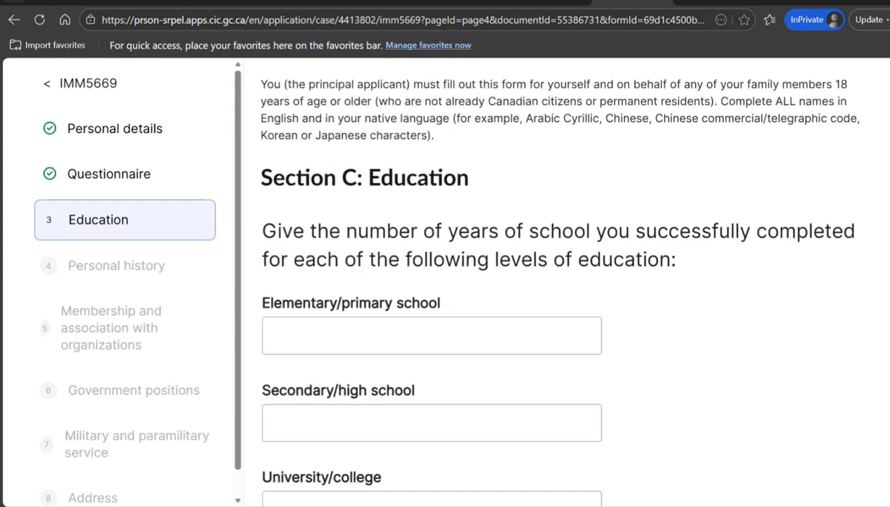
{"action": "scroll", "coordinate": [557, 282], "scroll_direction": "down", "scroll_amount": 1}
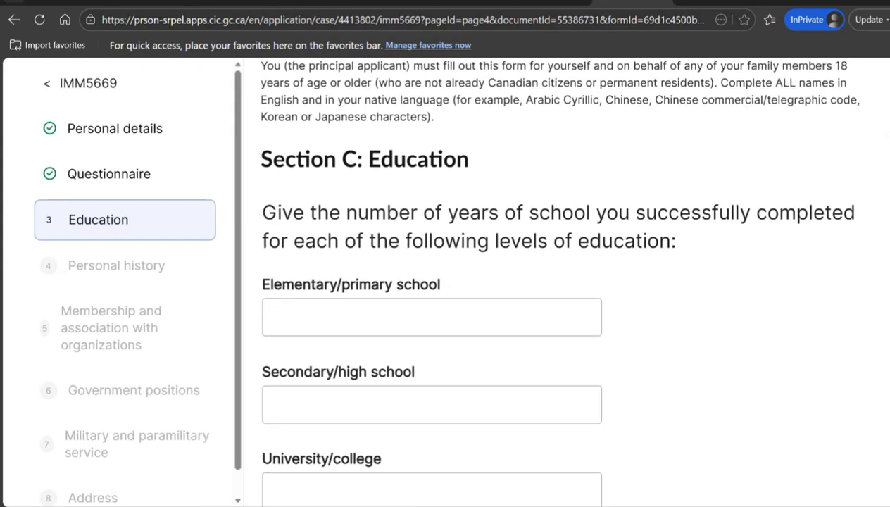
{"action": "scroll", "coordinate": [556, 281], "scroll_direction": "down", "scroll_amount": 1}
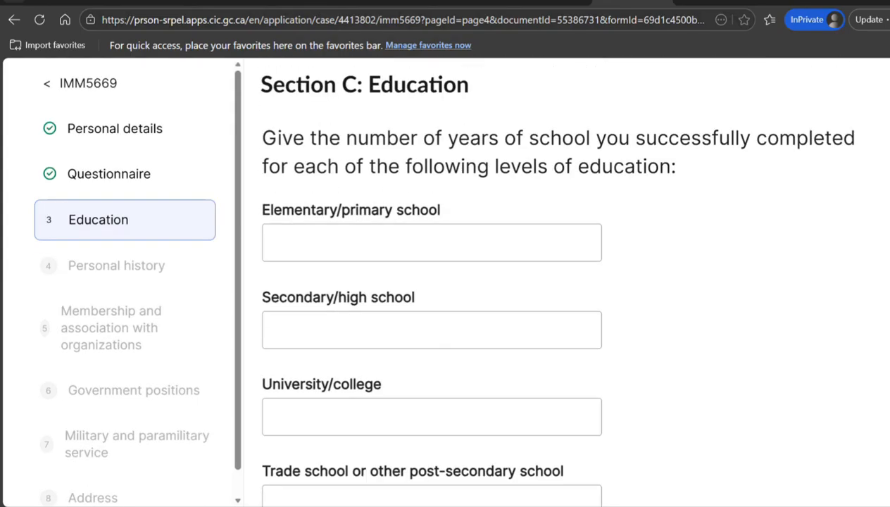
{"action": "scroll", "coordinate": [556, 281], "scroll_direction": "down", "scroll_amount": 1}
{"action": "left_click", "coordinate": [535, 165]}
{"action": "type", "text": "5"}
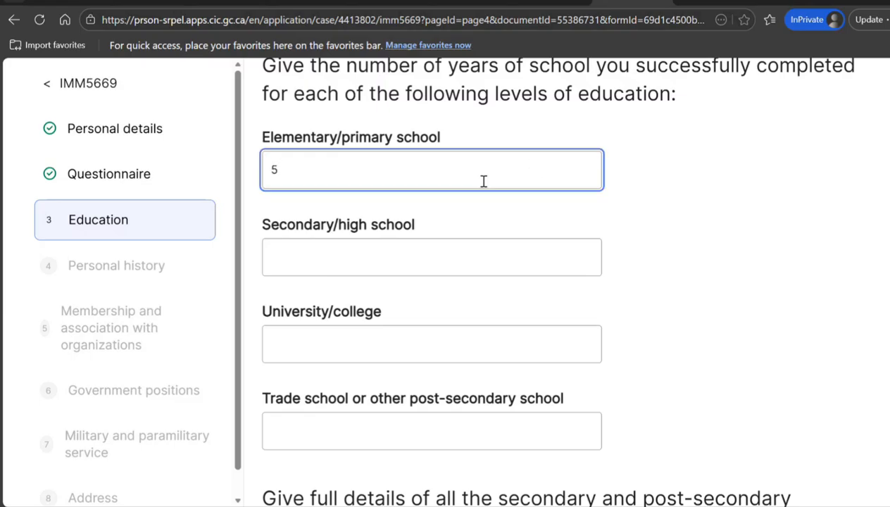
{"action": "left_click", "coordinate": [350, 264]}
{"action": "type", "text": "7"}
{"action": "left_click", "coordinate": [315, 347]}
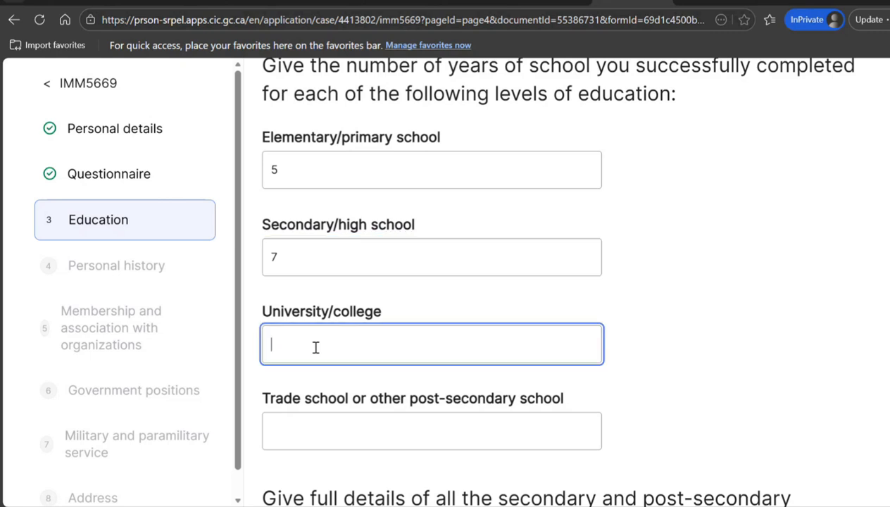
{"action": "type", "text": "3"}
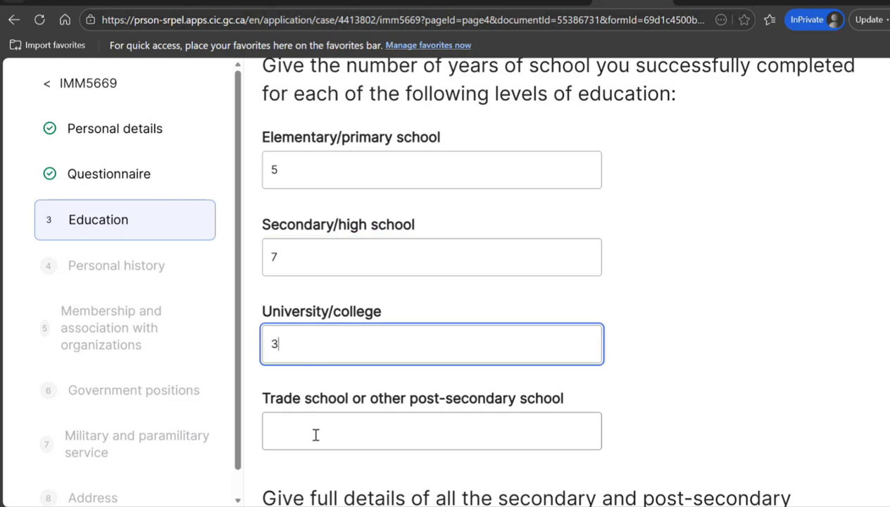
Scroll through the Education 1 entry form to review its fields
{"action": "scroll", "coordinate": [294, 407], "scroll_direction": "down", "scroll_amount": 1}
{"action": "scroll", "coordinate": [432, 282], "scroll_direction": "down", "scroll_amount": 4}
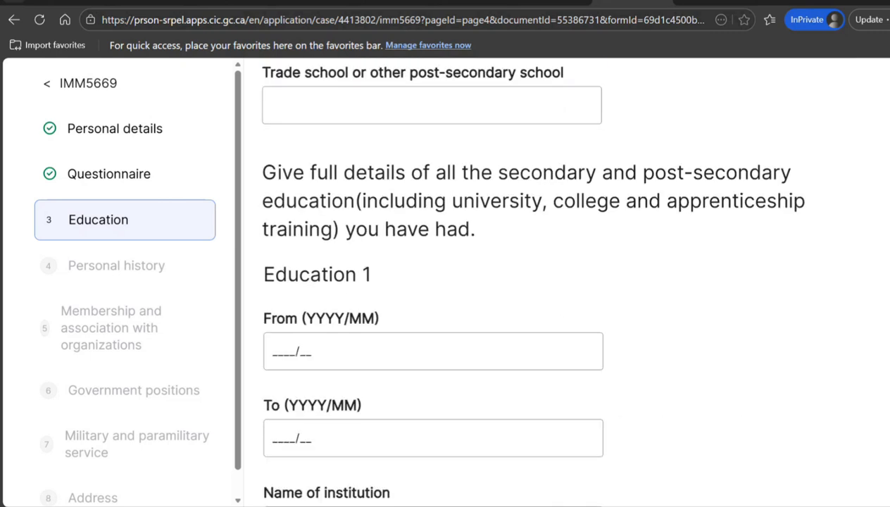
{"action": "scroll", "coordinate": [432, 282], "scroll_direction": "up", "scroll_amount": 2}
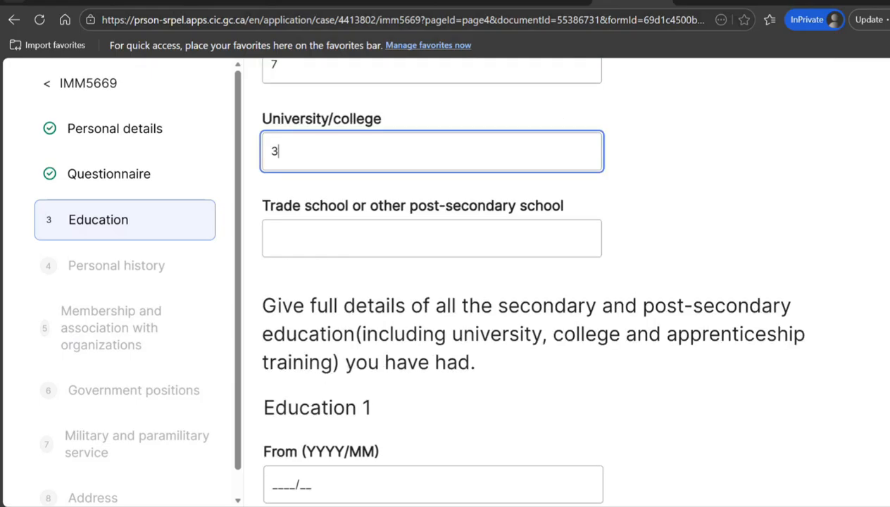
{"action": "scroll", "coordinate": [432, 281], "scroll_direction": "down", "scroll_amount": 1}
{"action": "scroll", "coordinate": [432, 281], "scroll_direction": "down", "scroll_amount": 1}
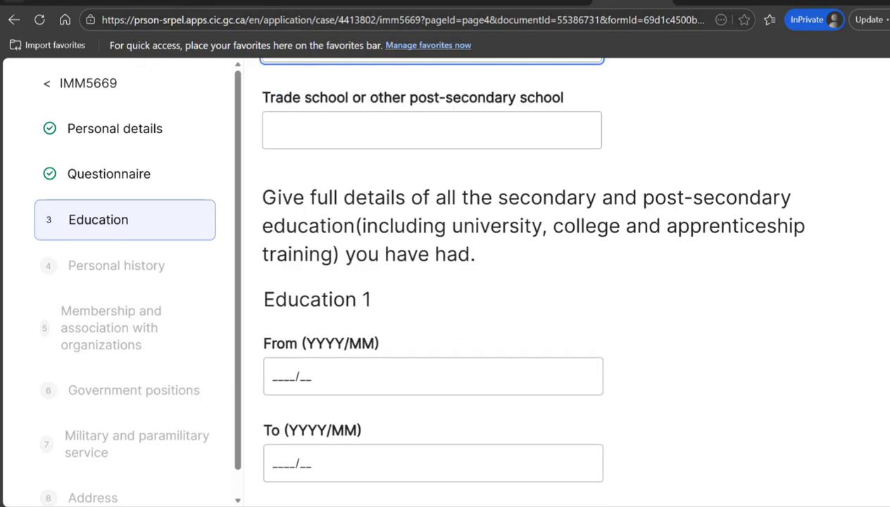
{"action": "scroll", "coordinate": [432, 282], "scroll_direction": "down", "scroll_amount": 8}
{"action": "scroll", "coordinate": [869, 312], "scroll_direction": "up", "scroll_amount": 10}
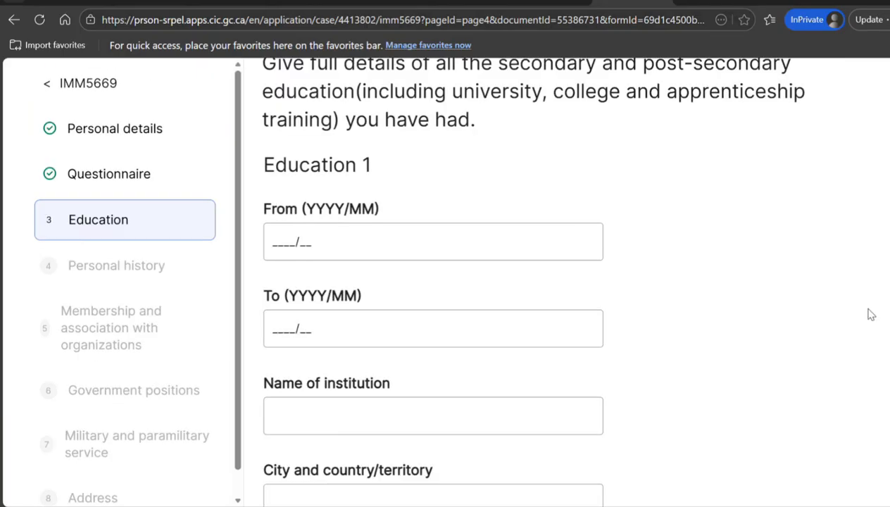
{"action": "scroll", "coordinate": [861, 287], "scroll_direction": "down", "scroll_amount": 2}
{"action": "scroll", "coordinate": [860, 282], "scroll_direction": "up", "scroll_amount": 3}
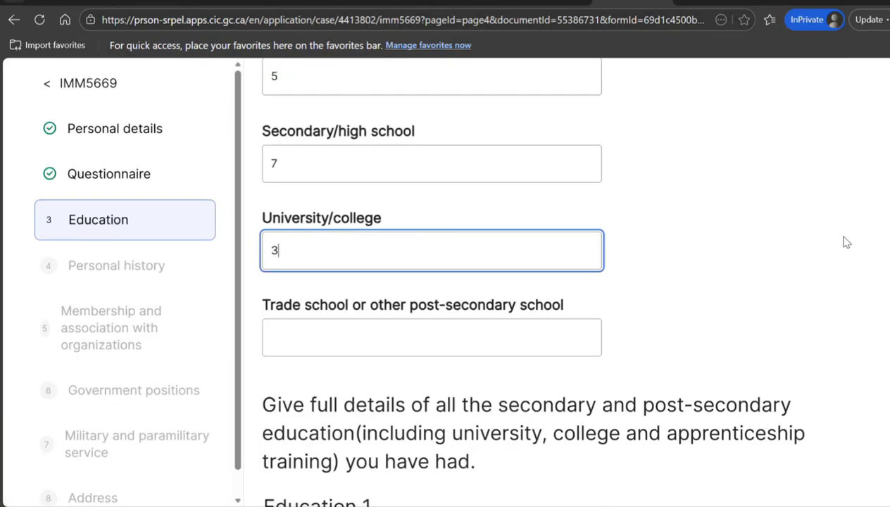
{"action": "scroll", "coordinate": [851, 254], "scroll_direction": "down", "scroll_amount": 1}
{"action": "scroll", "coordinate": [853, 268], "scroll_direction": "down", "scroll_amount": 2}
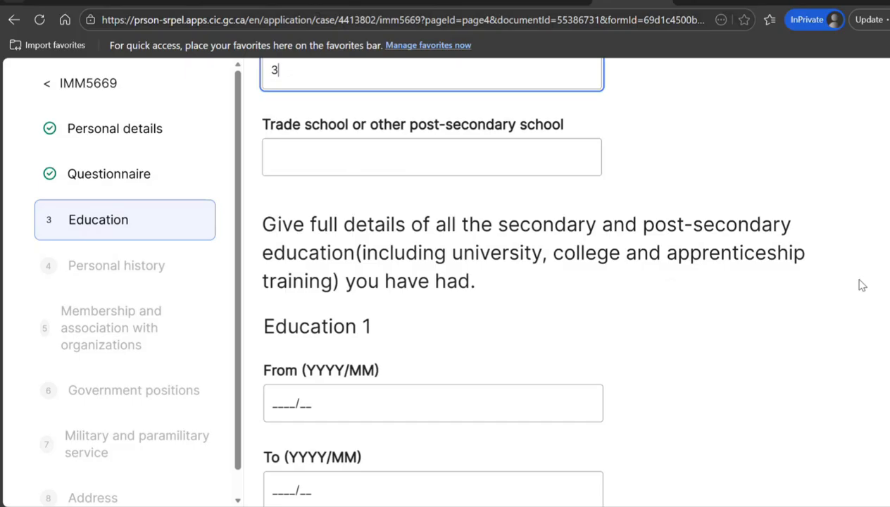
{"action": "scroll", "coordinate": [860, 287], "scroll_direction": "down", "scroll_amount": 1}
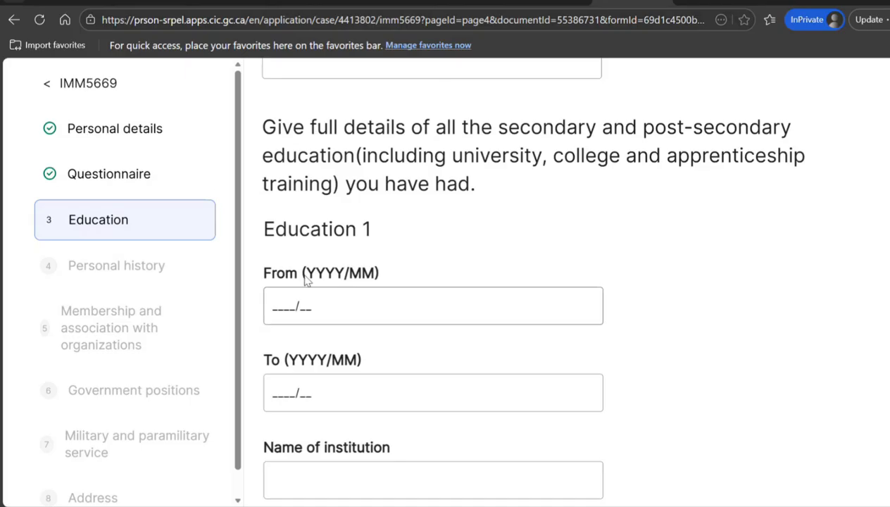
Set the Education 1 period from 2019/05 to 2022/05
{"action": "left_click", "coordinate": [269, 306]}
{"action": "type", "text": "2"}
{"action": "type", "text": "01"}
{"action": "type", "text": "8/__"}
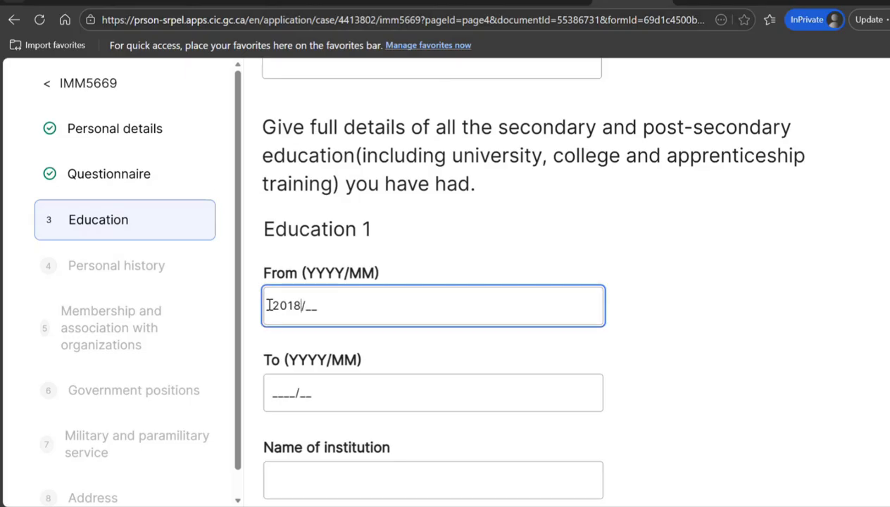
{"action": "key", "text": "BackSpace"}
{"action": "type", "text": "9/05"}
{"action": "key", "text": "Tab"}
{"action": "type", "text": "2022/05"}
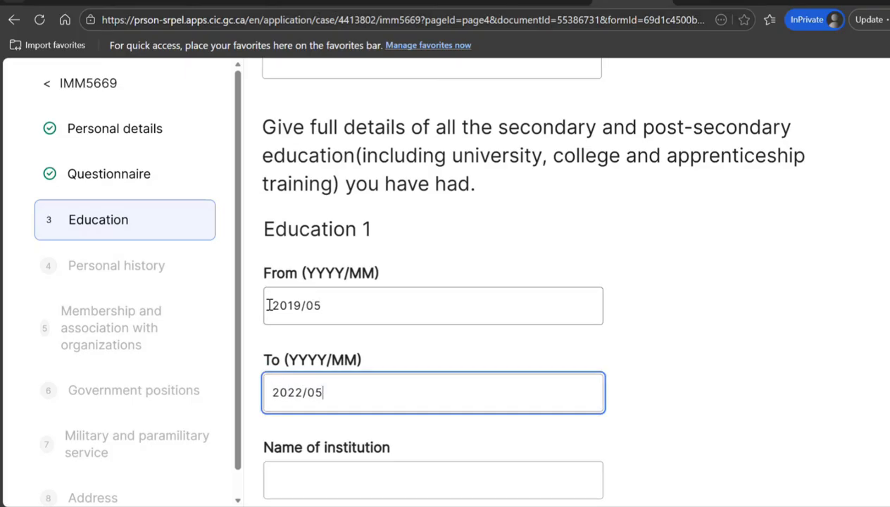
Enter institution Delhi Hero College in New Delhi, India, and begin the certificate type 'Bachelors pf'
{"action": "left_click", "coordinate": [336, 478]}
{"action": "type", "text": "Delhi Hero College"}
{"action": "key", "text": "Tab"}
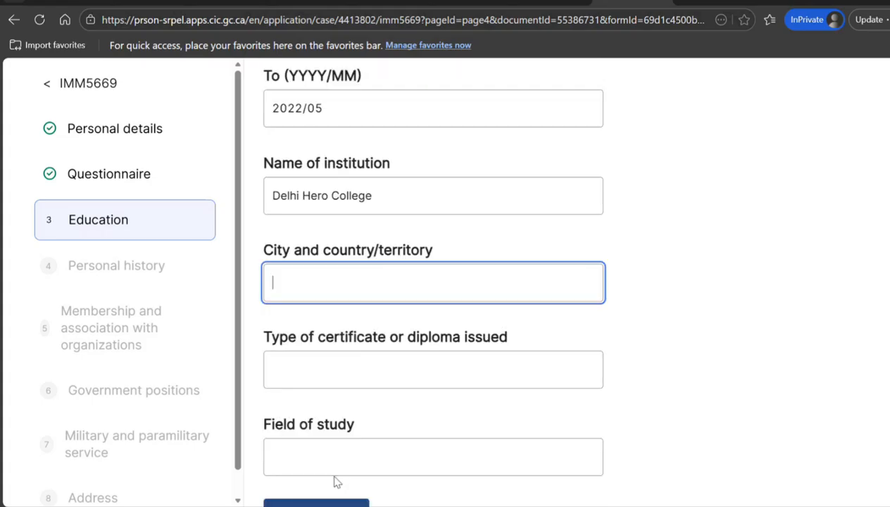
{"action": "type", "text": "New Delhi"}
{"action": "key", "text": "Tab"}
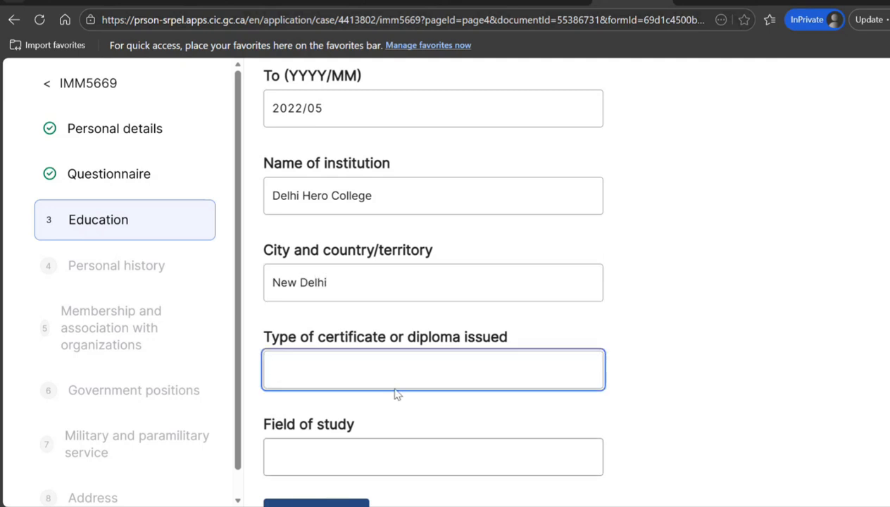
{"action": "left_click", "coordinate": [376, 282]}
{"action": "type", "text": ", India"}
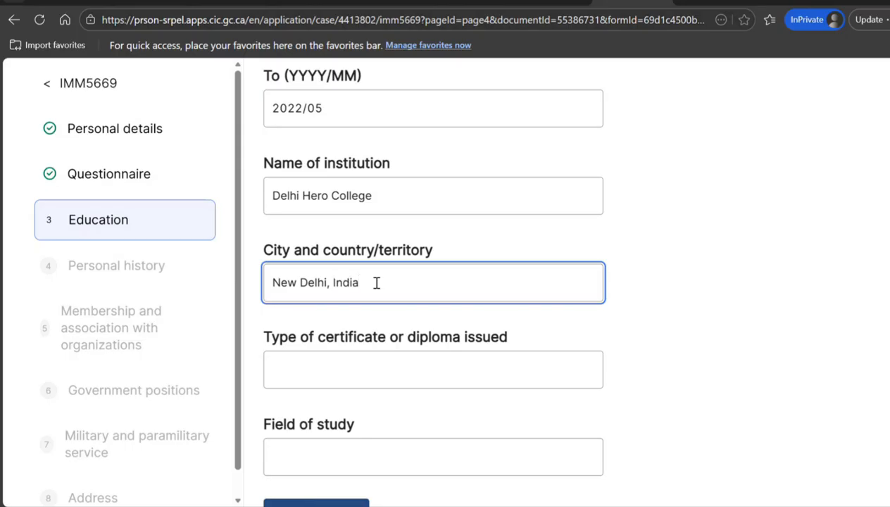
{"action": "left_click", "coordinate": [339, 372]}
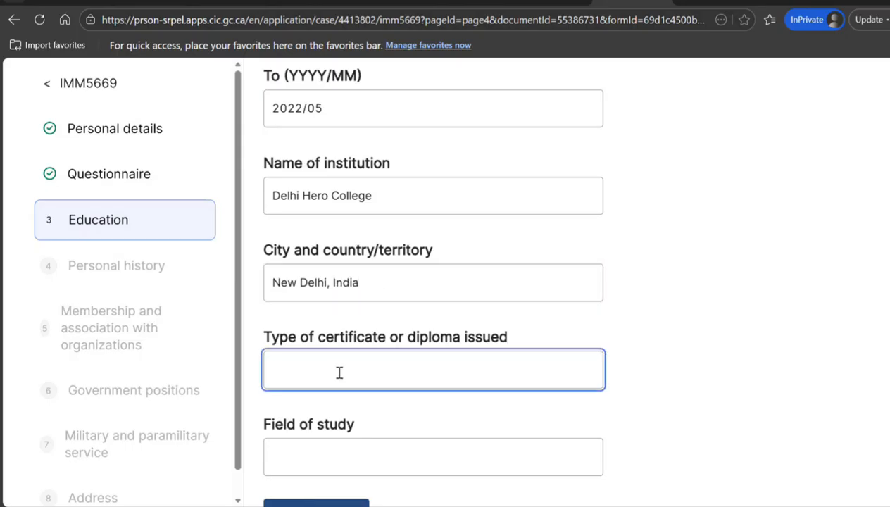
{"action": "type", "text": "Bachelors pf"}
Correct the certificate name to 'Bsc', keeping it under 17 characters
{"action": "key", "text": "BackSpace"}
{"action": "key", "text": "BackSpace"}
{"action": "type", "text": "of"}
{"action": "type", "text": "S"}
{"action": "type", "text": "cuie"}
{"action": "key", "text": "BackSpace"}
{"action": "key", "text": "BackSpace"}
{"action": "key", "text": "BackSpace"}
{"action": "type", "text": "ience"}
{"action": "key", "text": "BackSpace"}
{"action": "key", "text": "BackSpace"}
{"action": "key", "text": "BackSpace"}
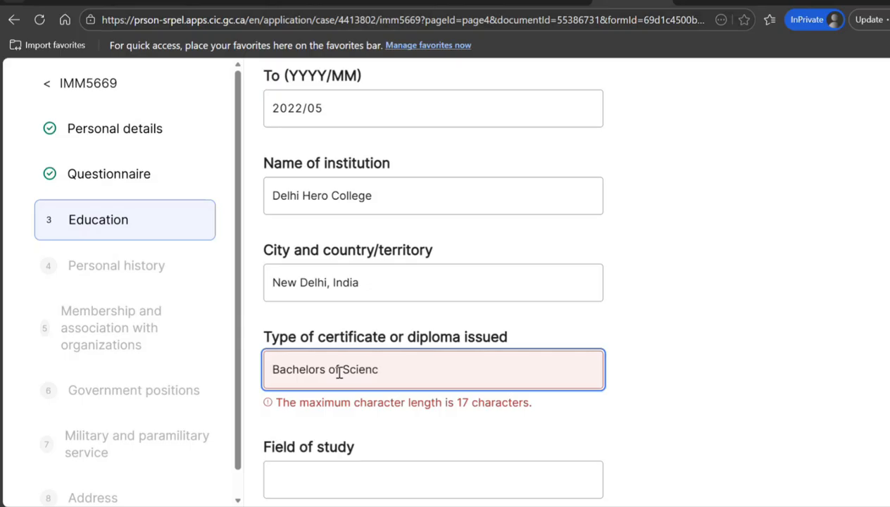
{"action": "key", "text": "BackSpace"}
{"action": "key", "text": "BackSpace"}
{"action": "key", "text": "BackSpace"}
{"action": "key", "text": "BackSpace"}
{"action": "key", "text": "BackSpace"}
{"action": "key", "text": "BackSpace"}
{"action": "key", "text": "BackSpace"}
{"action": "key", "text": "BackSpace"}
{"action": "key", "text": "BackSpace"}
{"action": "key", "text": "BackSpace"}
{"action": "key", "text": "BackSpace"}
{"action": "key", "text": "BackSpace"}
{"action": "key", "text": "BackSpace"}
{"action": "key", "text": "BackSpace"}
{"action": "key", "text": "BackSpace"}
{"action": "key", "text": "BackSpace"}
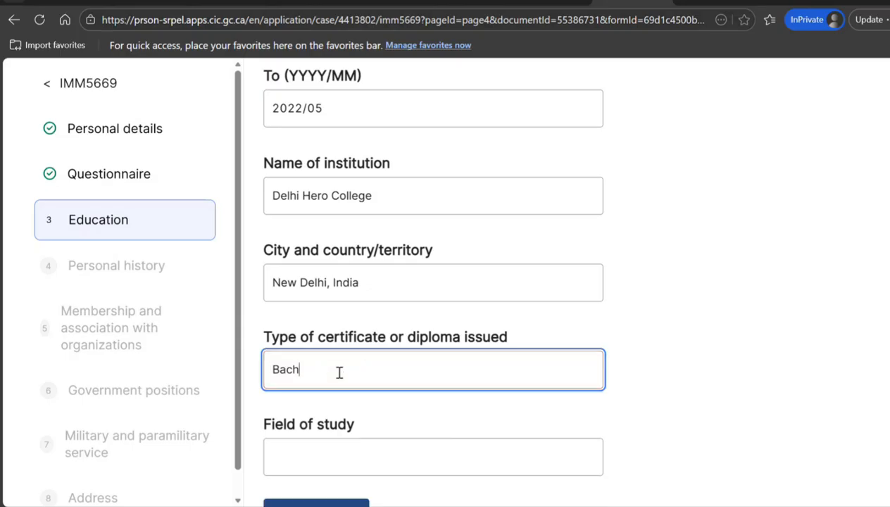
{"action": "type", "text": "sc"}
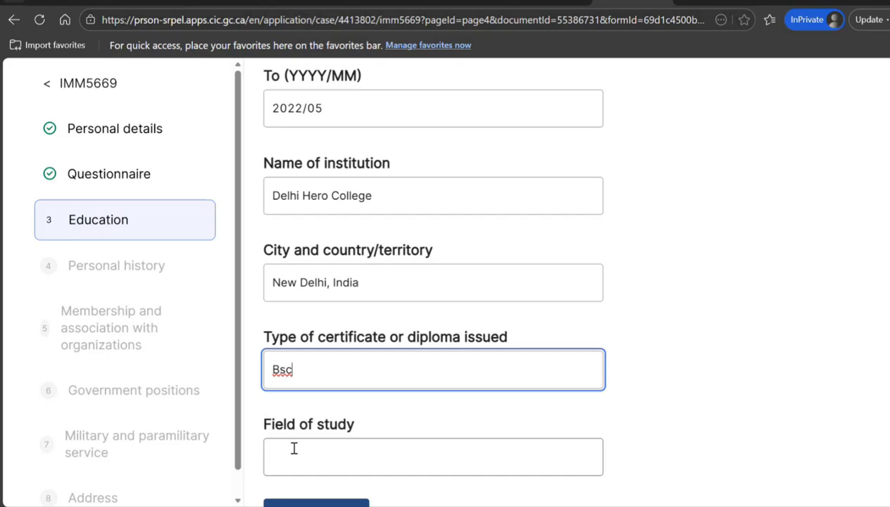
Enter 'Science' as the field of study and add another education entry
{"action": "left_click", "coordinate": [327, 456]}
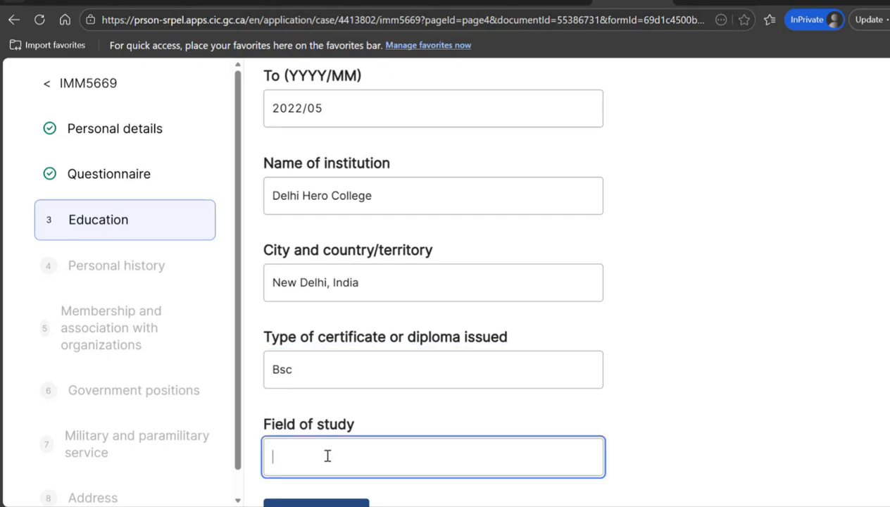
{"action": "type", "text": "Science"}
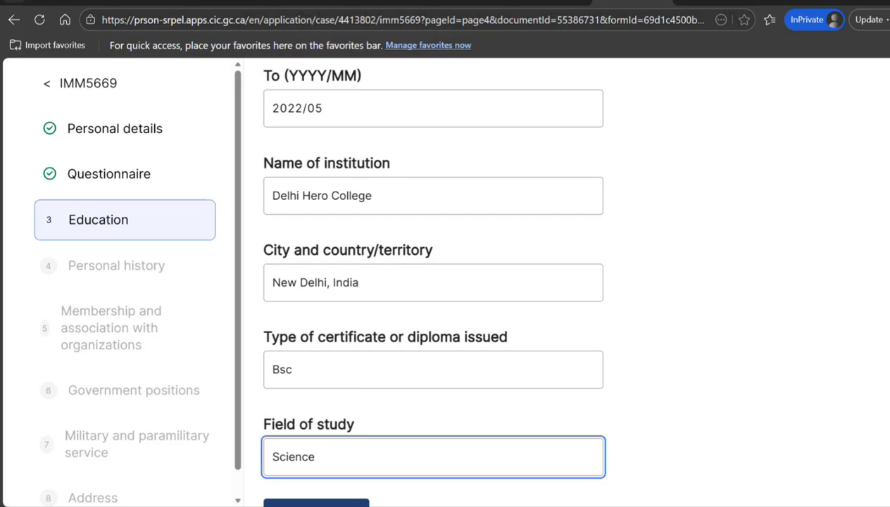
{"action": "left_click", "coordinate": [329, 504]}
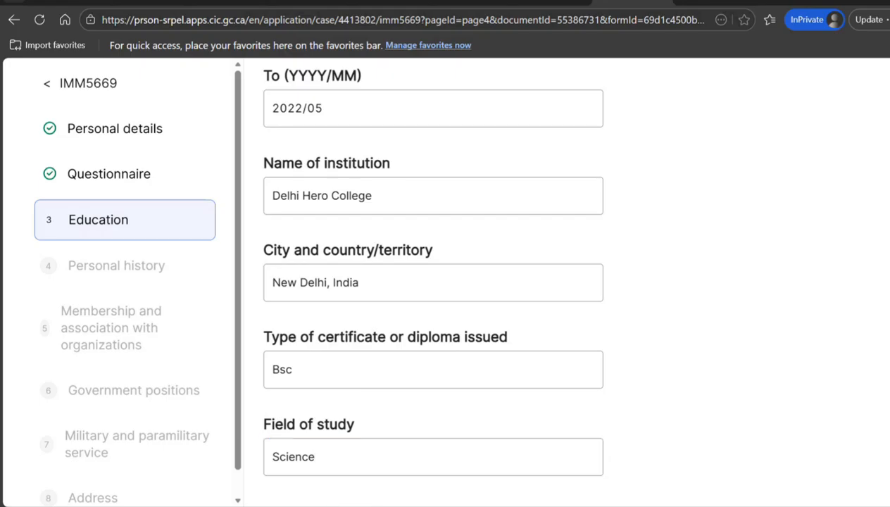
Remove the empty Education 2 entry
{"action": "scroll", "coordinate": [434, 282], "scroll_direction": "down", "scroll_amount": 5}
{"action": "scroll", "coordinate": [433, 282], "scroll_direction": "down", "scroll_amount": 3}
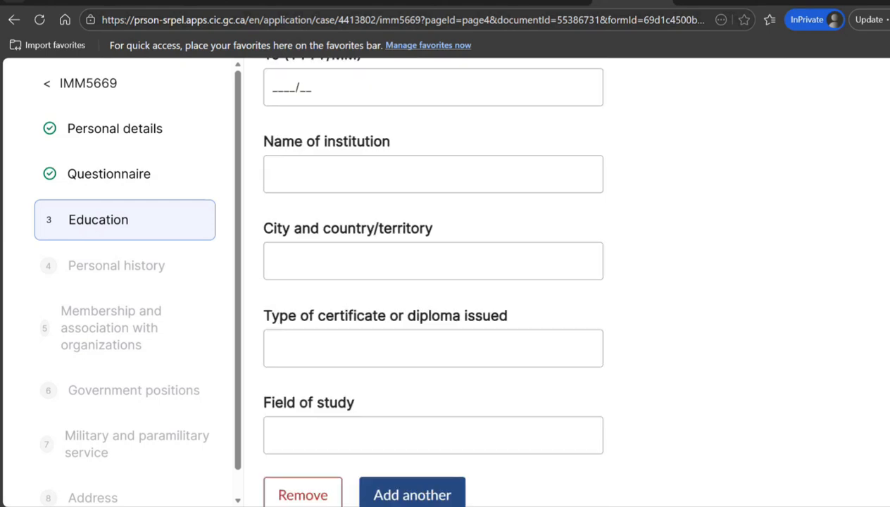
{"action": "scroll", "coordinate": [433, 281], "scroll_direction": "up", "scroll_amount": 5}
{"action": "scroll", "coordinate": [433, 282], "scroll_direction": "down", "scroll_amount": 8}
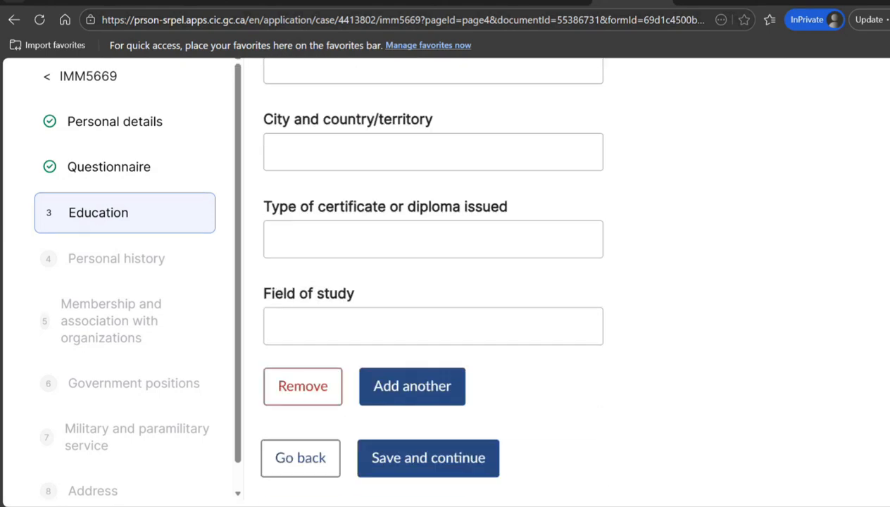
{"action": "left_click", "coordinate": [312, 298]}
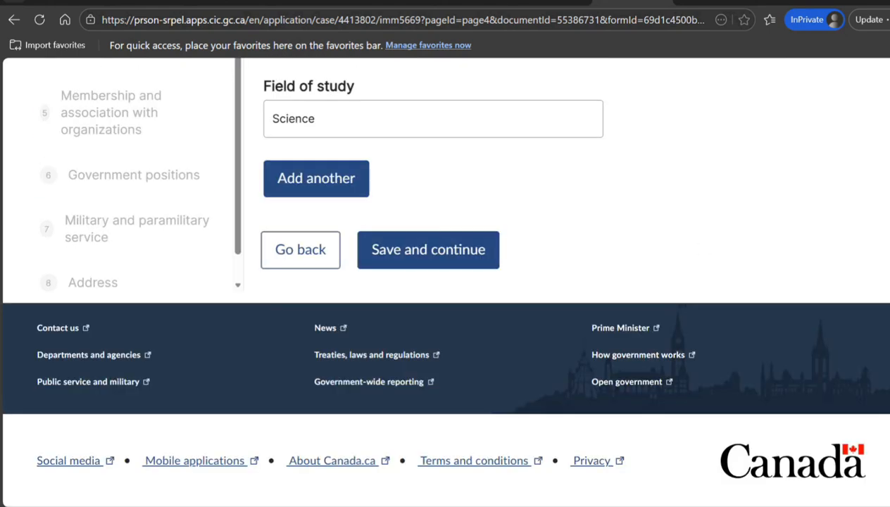
Save the Education section and continue to Section D: Personal history
{"action": "scroll", "coordinate": [433, 282], "scroll_direction": "up", "scroll_amount": 4}
{"action": "scroll", "coordinate": [433, 282], "scroll_direction": "down", "scroll_amount": 4}
{"action": "scroll", "coordinate": [433, 282], "scroll_direction": "up", "scroll_amount": 2}
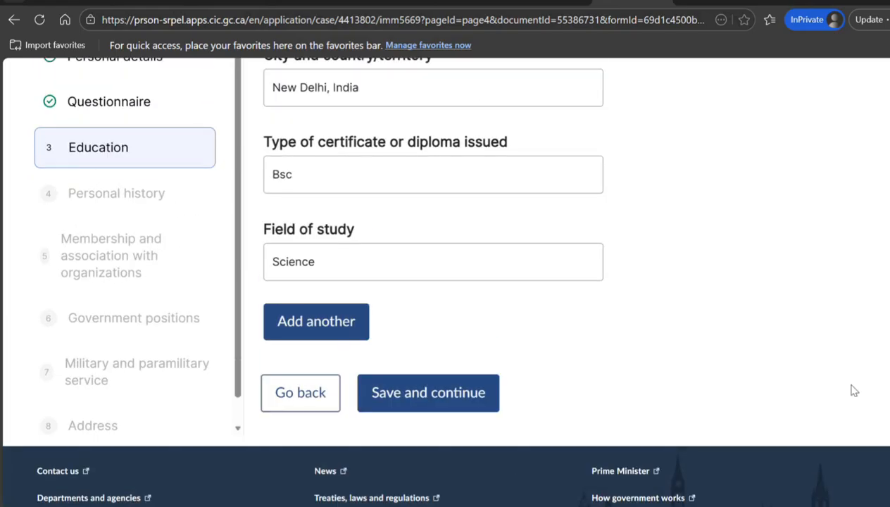
{"action": "left_click", "coordinate": [381, 406]}
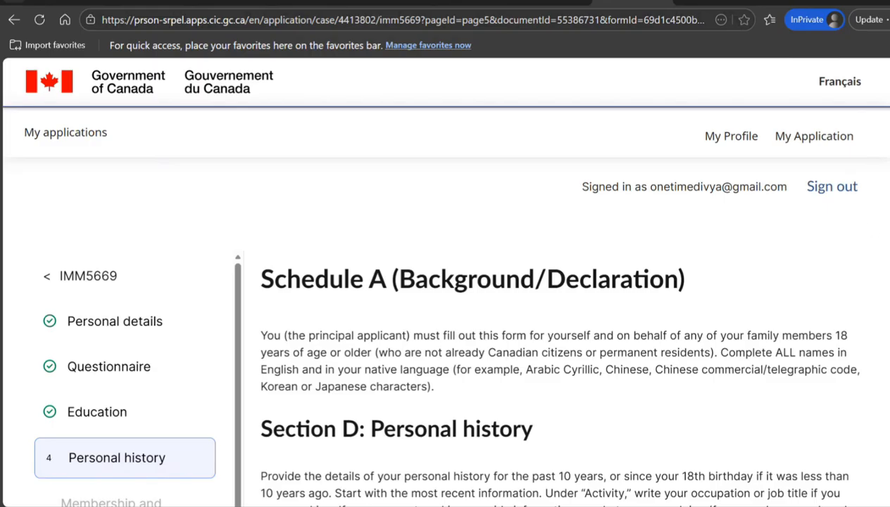
{"action": "scroll", "coordinate": [563, 281], "scroll_direction": "down", "scroll_amount": 5}
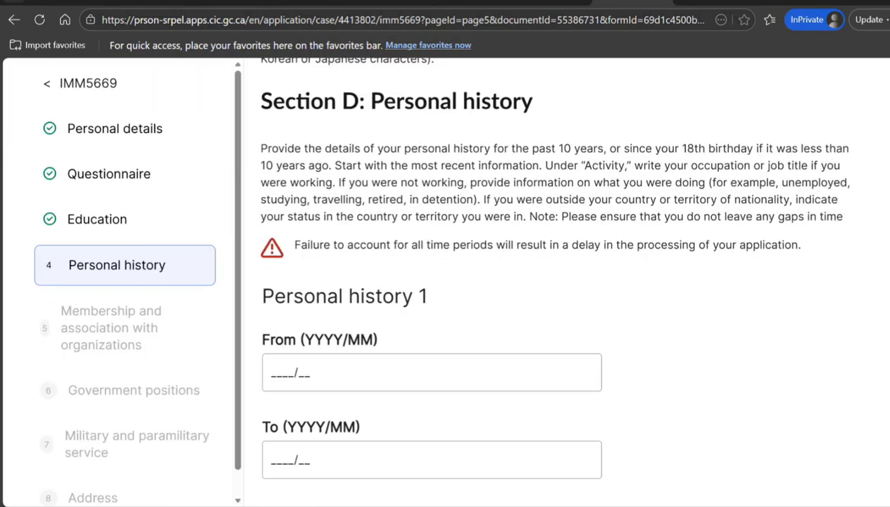
{"action": "scroll", "coordinate": [566, 281], "scroll_direction": "up", "scroll_amount": 1}
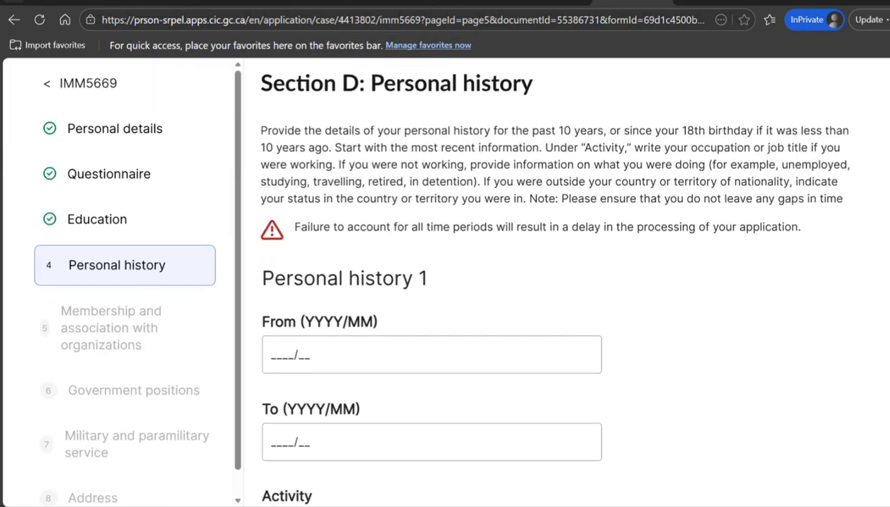
{"action": "left_click_drag", "start_coordinate": [402, 136], "coordinate": [422, 169]}
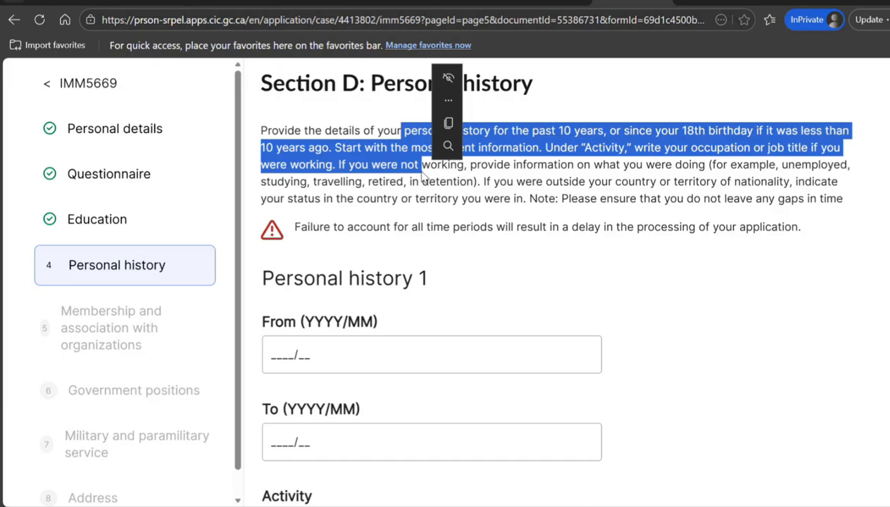
Date Personal history 1 from 2019/05 to 2022/05
{"action": "left_click", "coordinate": [266, 359]}
{"action": "type", "text": "2"}
{"action": "type", "text": "02"}
{"action": "type", "text": "0/"}
{"action": "type", "text": "10"}
{"action": "key", "text": "BackSpace"}
{"action": "key", "text": "BackSpace"}
{"action": "key", "text": "BackSpace"}
{"action": "key", "text": "BackSpace"}
{"action": "type", "text": "19/"}
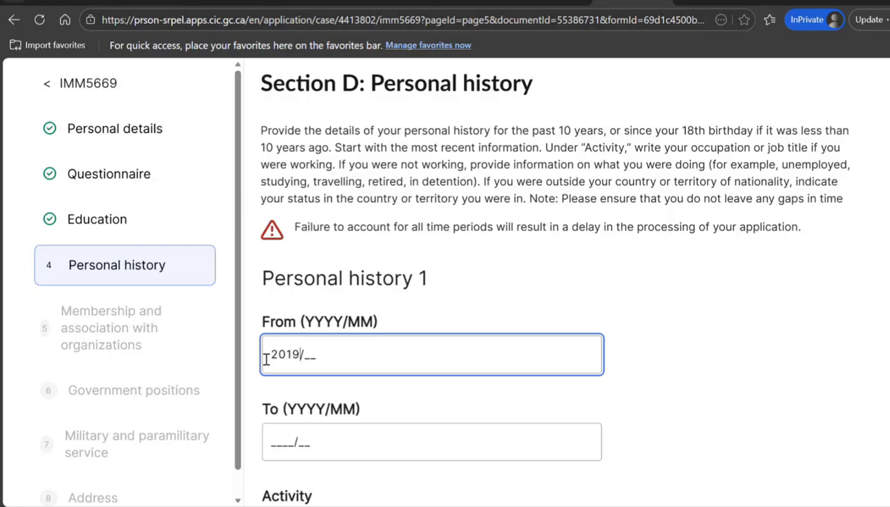
{"action": "type", "text": "05"}
{"action": "key", "text": "Tab"}
{"action": "type", "text": "202"}
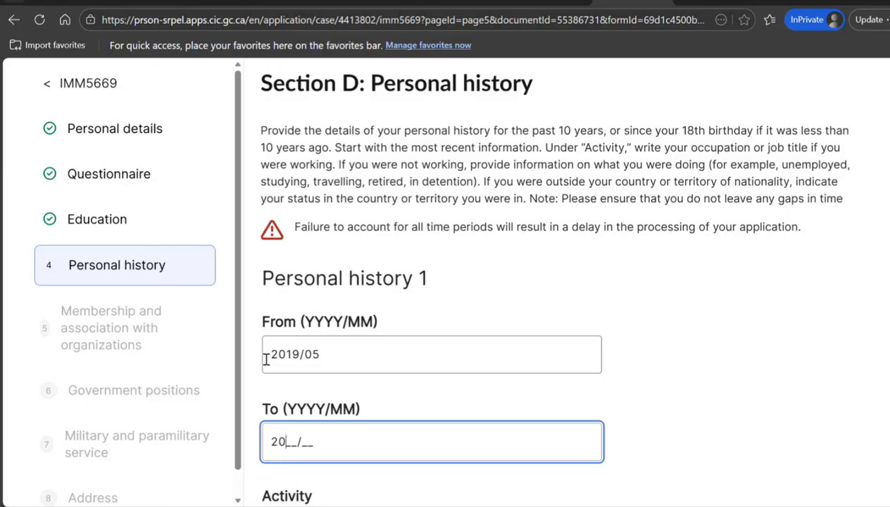
{"action": "type", "text": "2/05"}
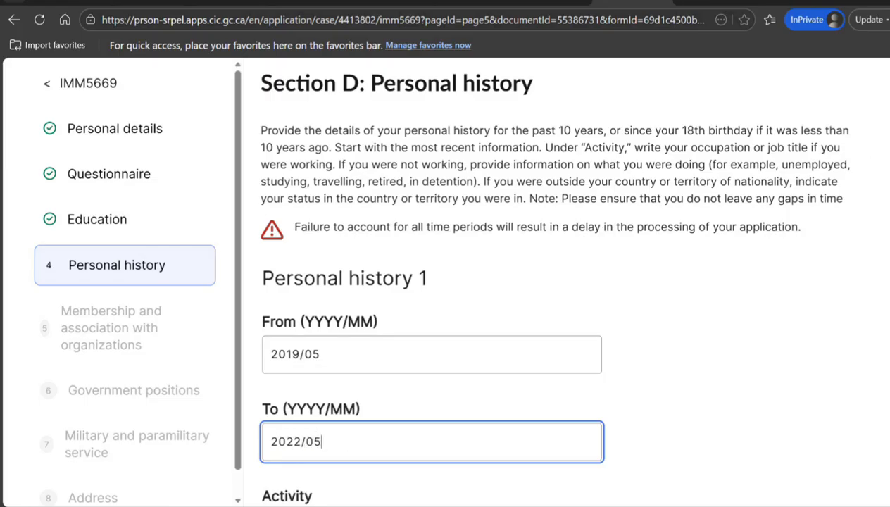
{"action": "scroll", "coordinate": [563, 282], "scroll_direction": "down", "scroll_amount": 4}
{"action": "scroll", "coordinate": [563, 281], "scroll_direction": "up", "scroll_amount": 2}
{"action": "scroll", "coordinate": [563, 282], "scroll_direction": "up", "scroll_amount": 1}
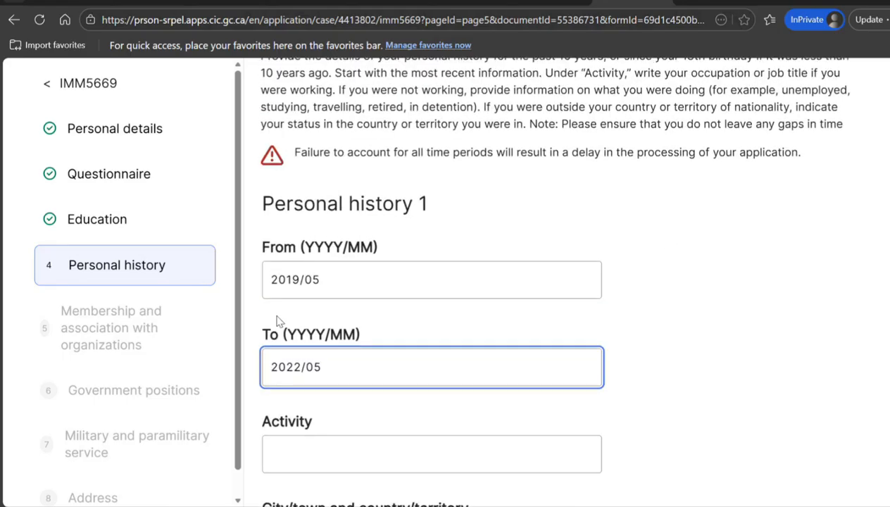
Redate Personal history 1 from 2022/06 to 2026/04 and begin the Activity entry
{"action": "left_click_drag", "start_coordinate": [356, 285], "coordinate": [254, 270]}
{"action": "key", "text": "BackSpace"}
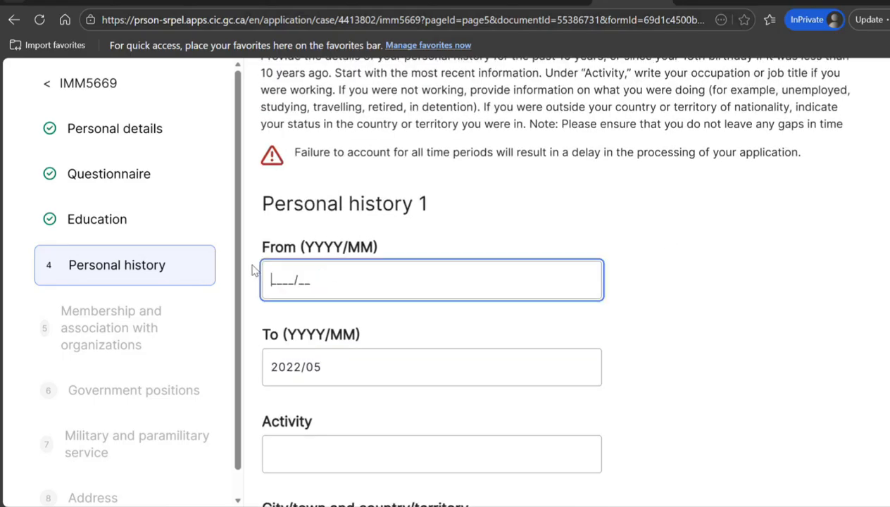
{"action": "type", "text": "2022/"}
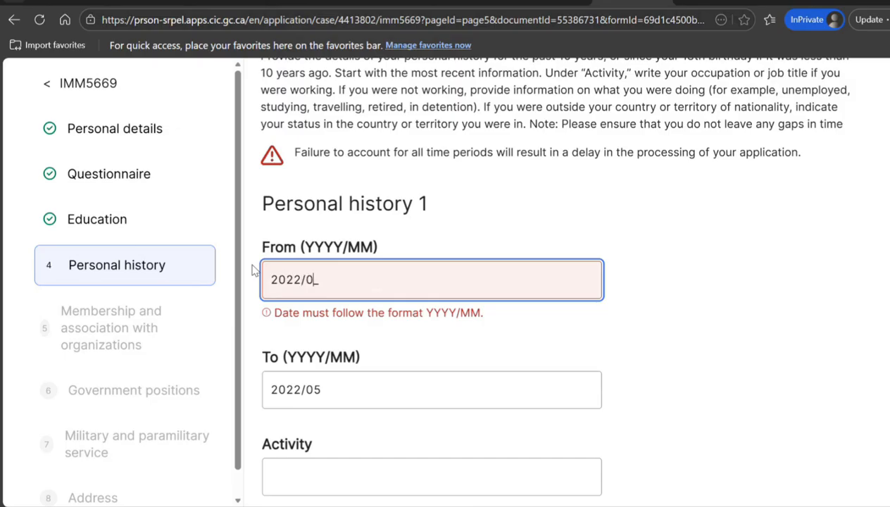
{"action": "type", "text": "06"}
{"action": "key", "text": "Tab"}
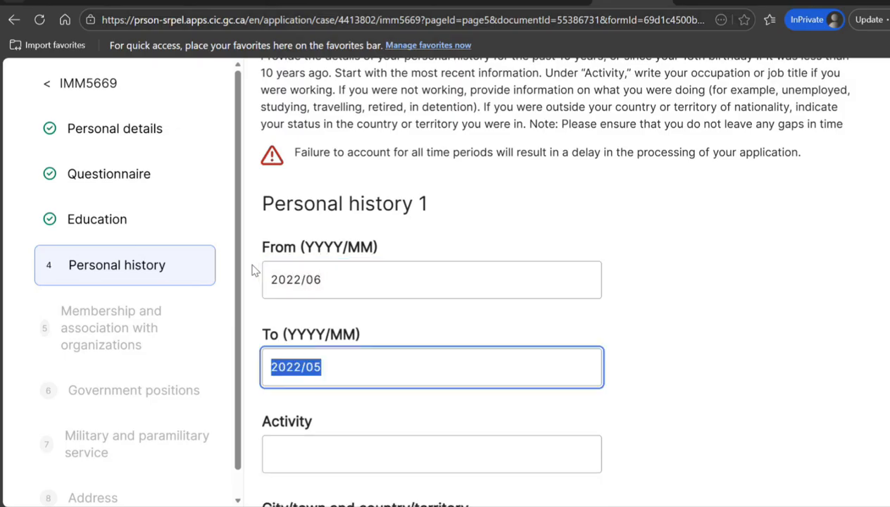
{"action": "type", "text": "2026/"}
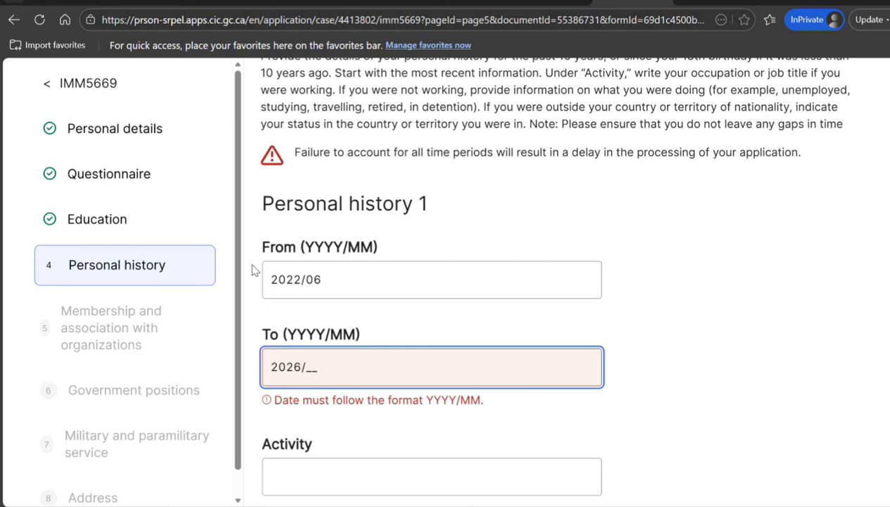
{"action": "type", "text": "04"}
{"action": "left_click", "coordinate": [322, 456]}
{"action": "type", "text": "E"}
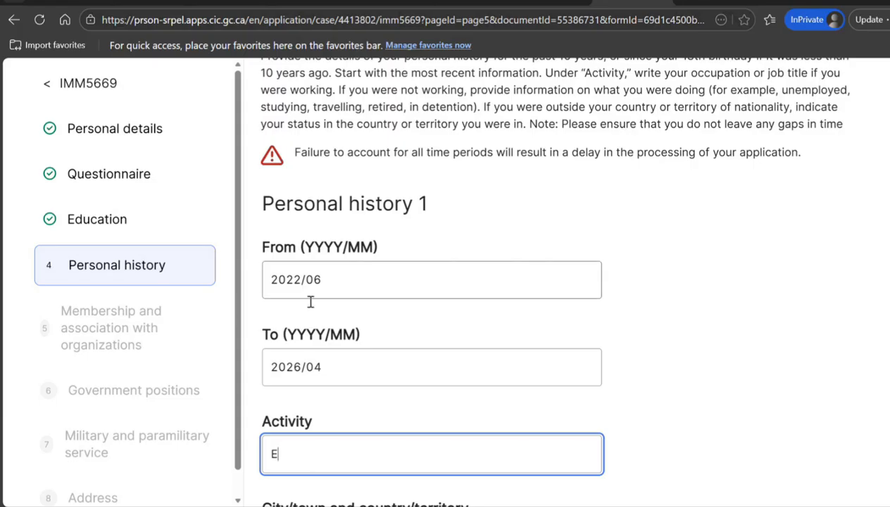
Enter Clerk, New Delhi, India, Citizen, and employer New Delhi AD Services for Personal history 1
{"action": "left_click_drag", "start_coordinate": [304, 452], "coordinate": [211, 436]}
{"action": "type", "text": "Clerk"}
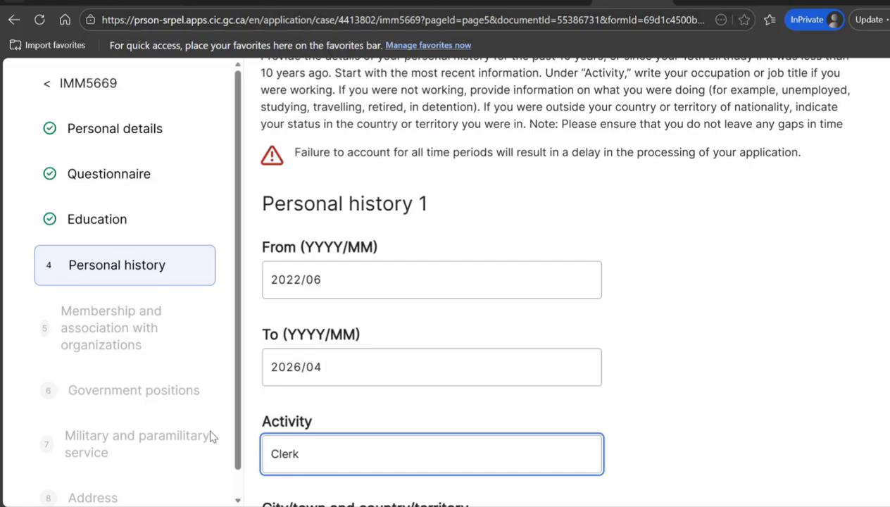
{"action": "key", "text": "Tab"}
{"action": "type", "text": "New Delhi"}
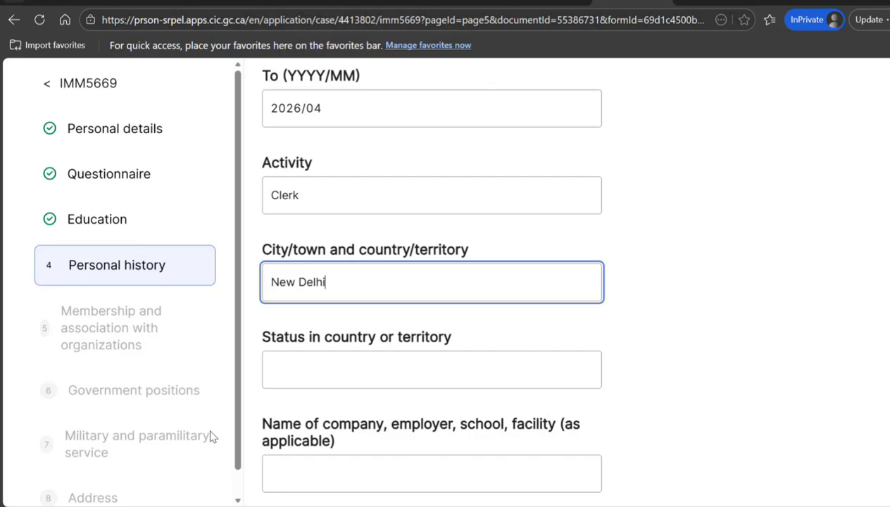
{"action": "type", "text": ", Indsi"}
{"action": "key", "text": "BackSpace"}
{"action": "key", "text": "BackSpace"}
{"action": "type", "text": "dia"}
{"action": "key", "text": "Tab"}
{"action": "type", "text": "Citizen"}
{"action": "key", "text": "Tab"}
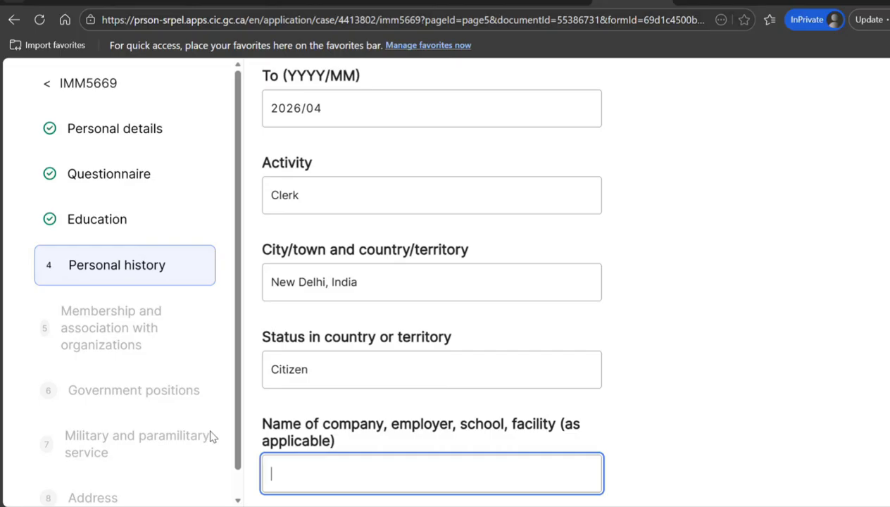
{"action": "type", "text": "New Delhi AD Se"}
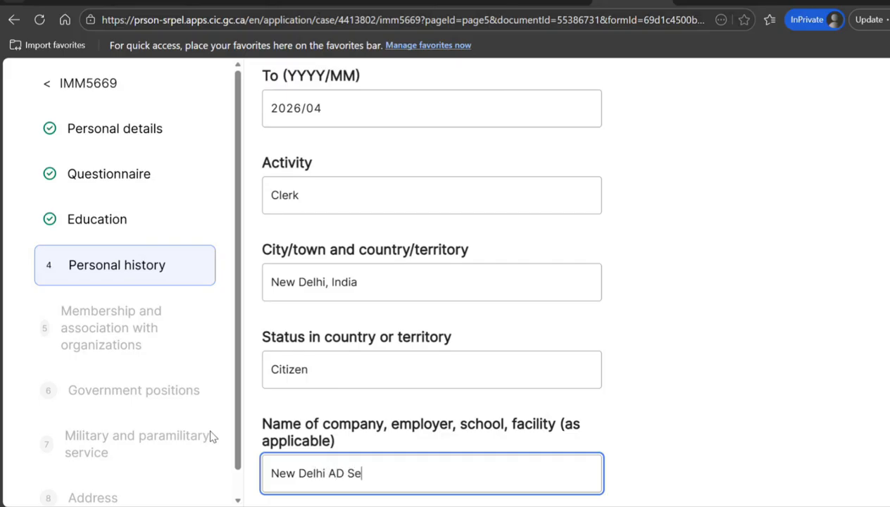
{"action": "type", "text": "rvices"}
{"action": "key", "text": "Tab"}
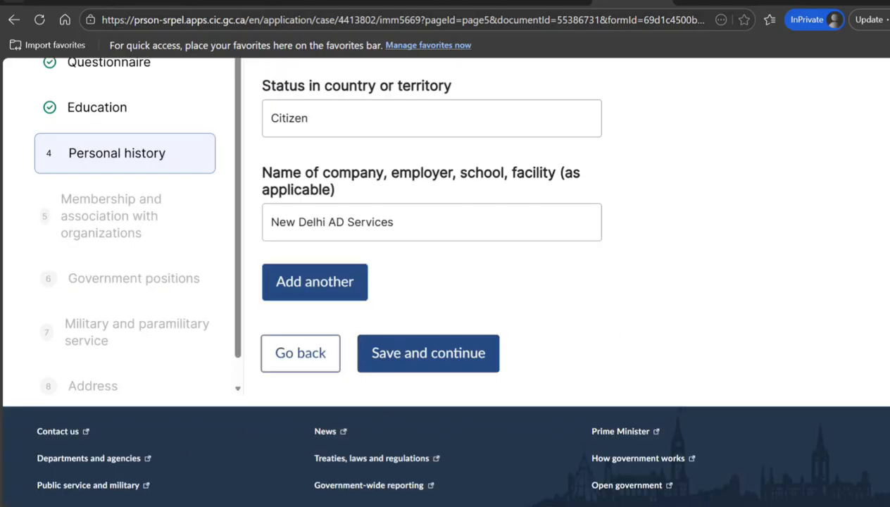
Add a Personal history 2 entry, then remove it as empty
{"action": "left_click", "coordinate": [325, 293]}
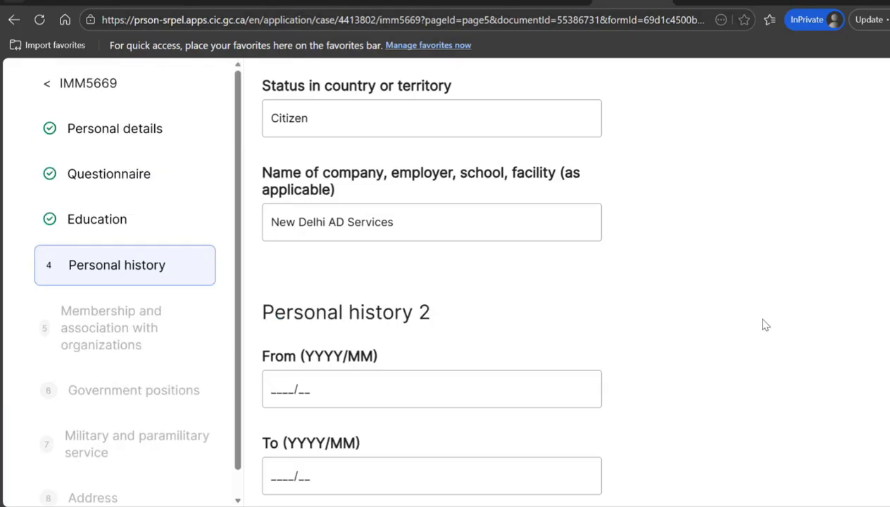
{"action": "scroll", "coordinate": [884, 220], "scroll_direction": "up", "scroll_amount": 9}
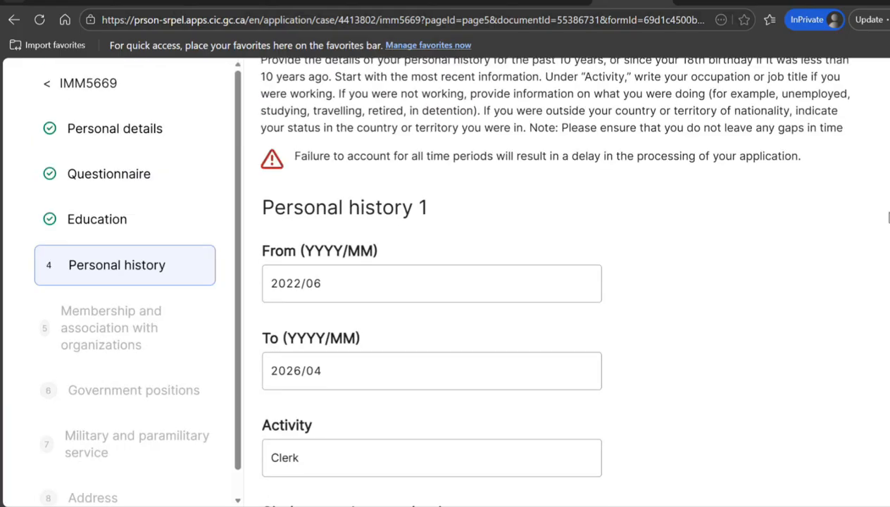
{"action": "scroll", "coordinate": [884, 220], "scroll_direction": "down", "scroll_amount": 5}
{"action": "scroll", "coordinate": [426, 282], "scroll_direction": "down", "scroll_amount": 6}
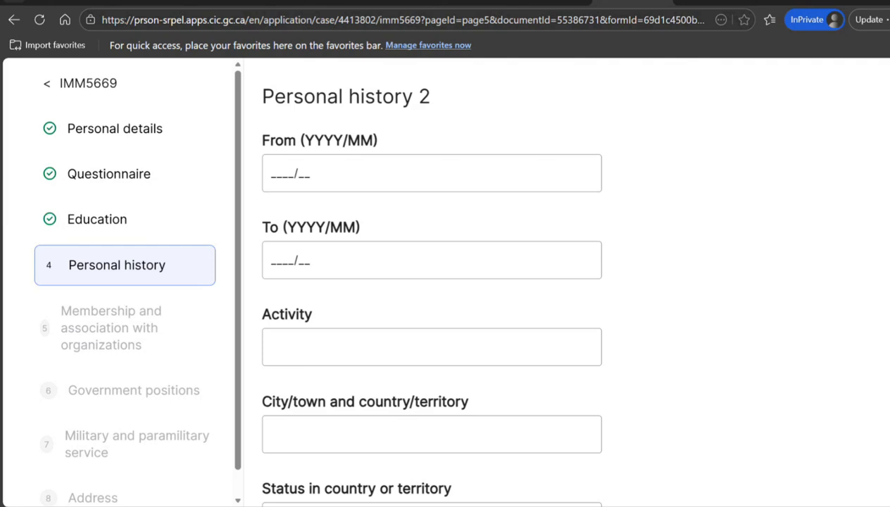
{"action": "scroll", "coordinate": [426, 282], "scroll_direction": "down", "scroll_amount": 5}
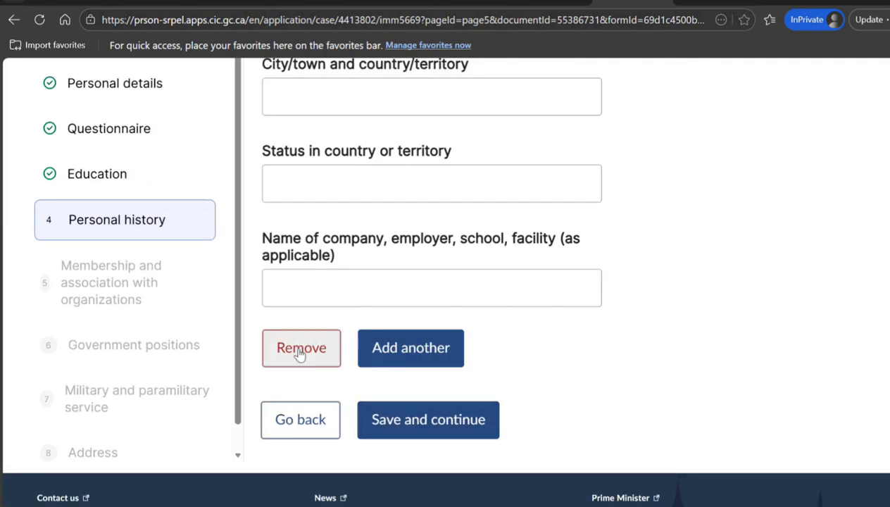
{"action": "left_click", "coordinate": [300, 350]}
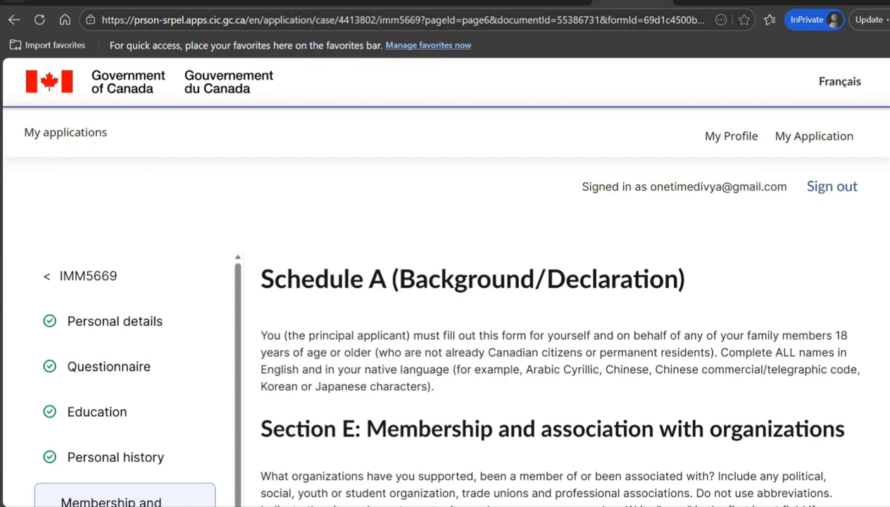
Enter 'none' as the organization name in Membership 1 and save Section E
{"action": "scroll", "coordinate": [549, 281], "scroll_direction": "down", "scroll_amount": 5}
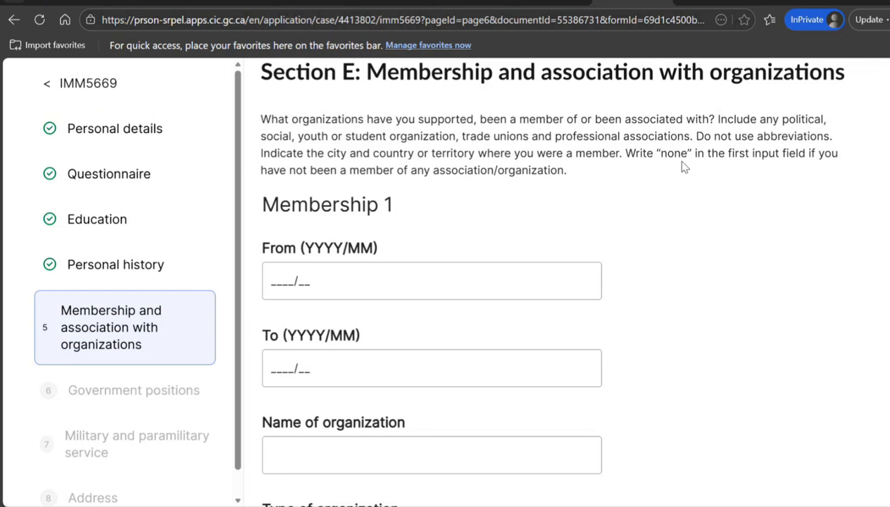
{"action": "scroll", "coordinate": [471, 280], "scroll_direction": "down", "scroll_amount": 2}
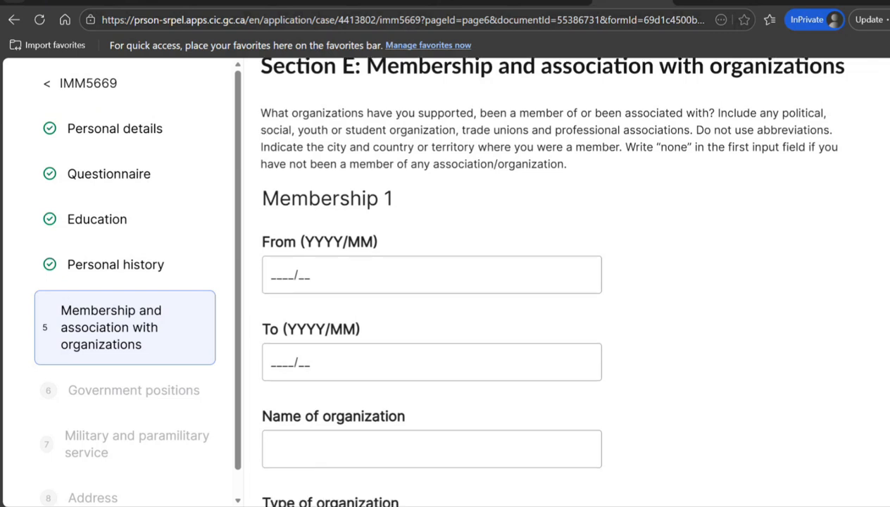
{"action": "left_click", "coordinate": [395, 297]}
{"action": "type", "text": "nn"}
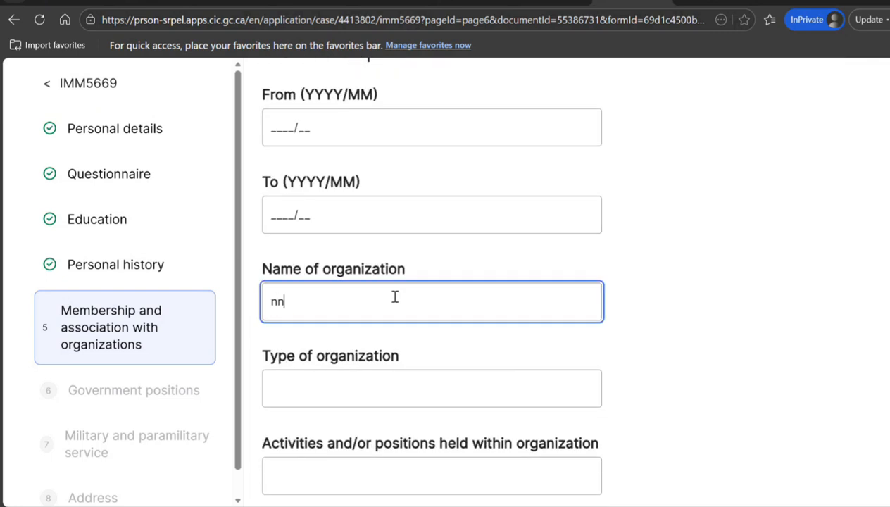
{"action": "key", "text": "BackSpace"}
{"action": "type", "text": "one"}
{"action": "scroll", "coordinate": [440, 282], "scroll_direction": "down", "scroll_amount": 4}
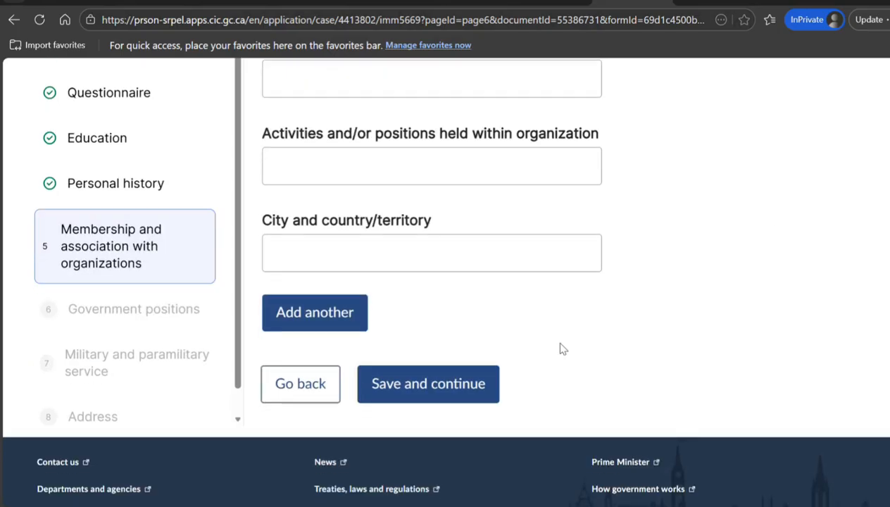
{"action": "left_click", "coordinate": [396, 384]}
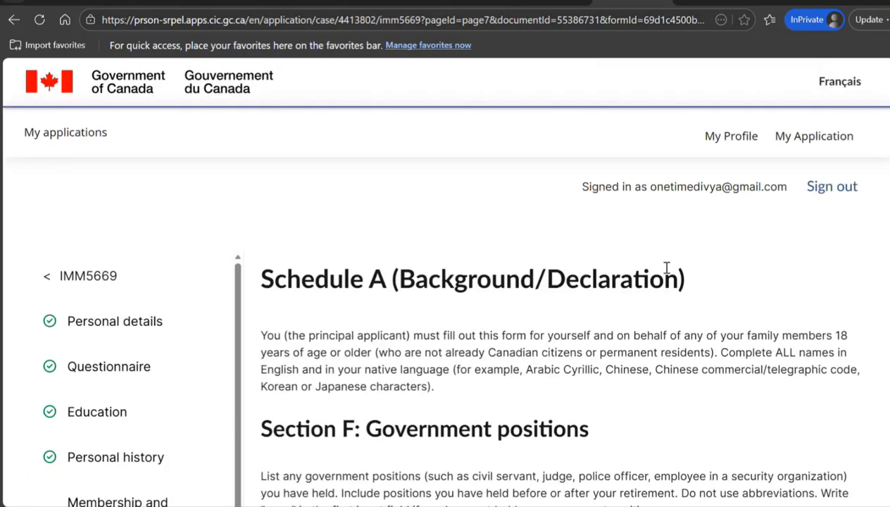
Enter 'none' in the government position's country and jurisdiction field and save Section F
{"action": "scroll", "coordinate": [440, 282], "scroll_direction": "down", "scroll_amount": 4}
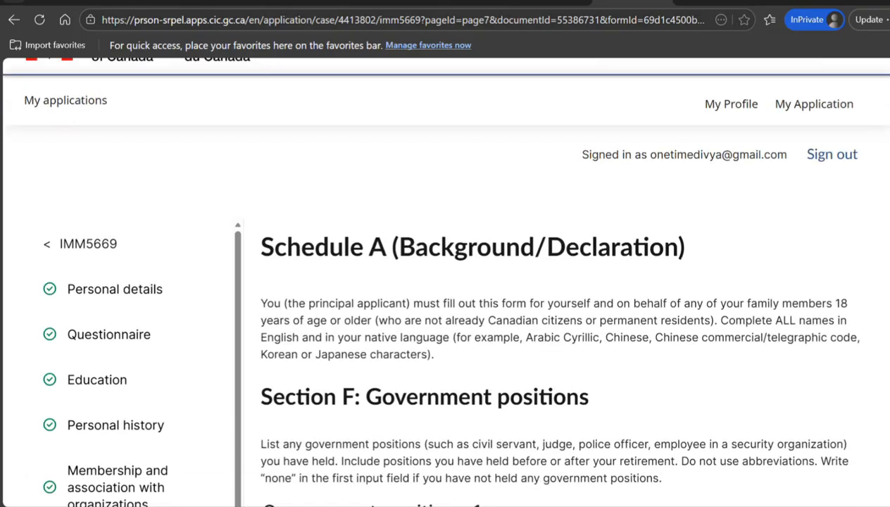
{"action": "scroll", "coordinate": [564, 281], "scroll_direction": "up", "scroll_amount": 1}
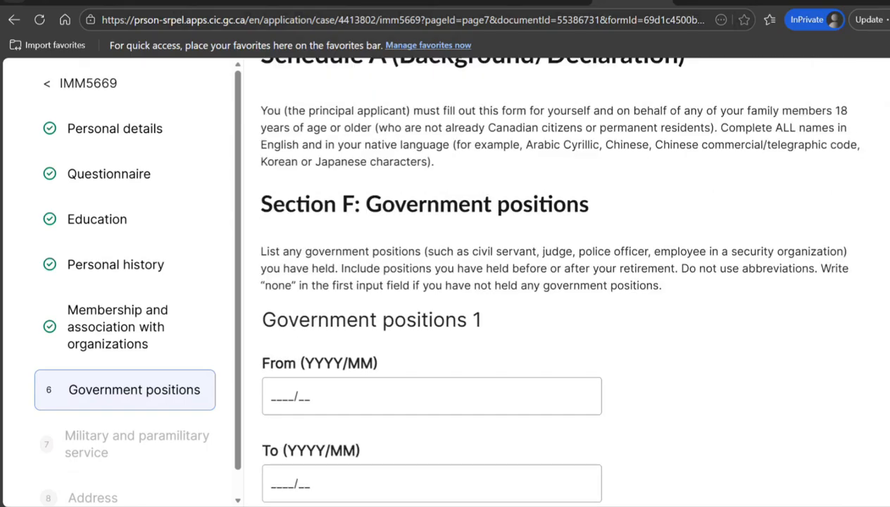
{"action": "scroll", "coordinate": [556, 282], "scroll_direction": "up", "scroll_amount": 1}
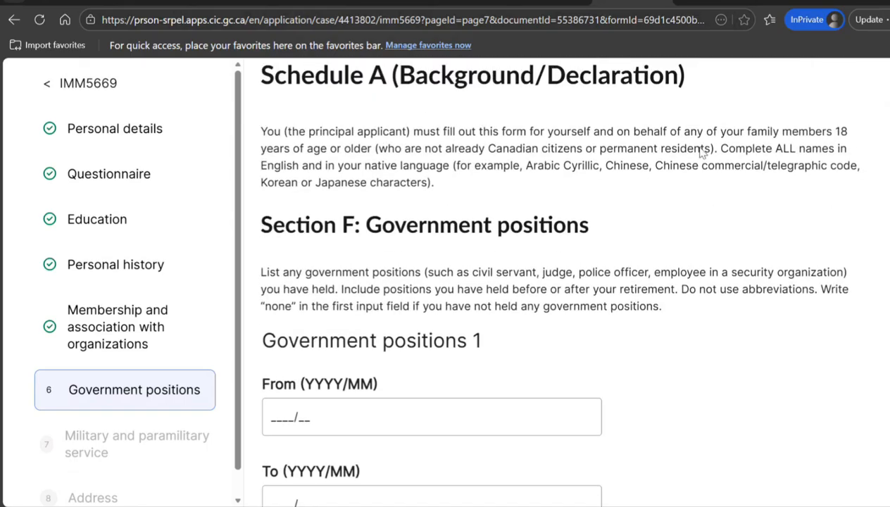
{"action": "scroll", "coordinate": [556, 282], "scroll_direction": "down", "scroll_amount": 2}
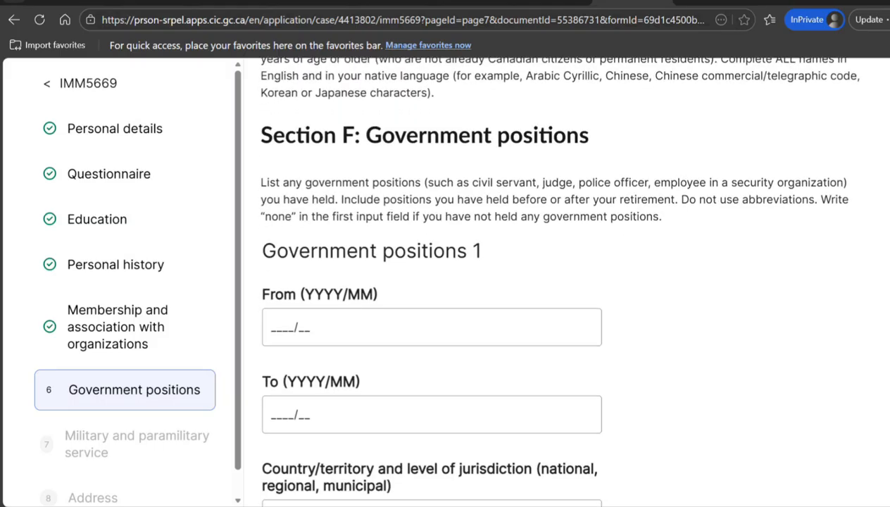
{"action": "scroll", "coordinate": [557, 281], "scroll_direction": "down", "scroll_amount": 2}
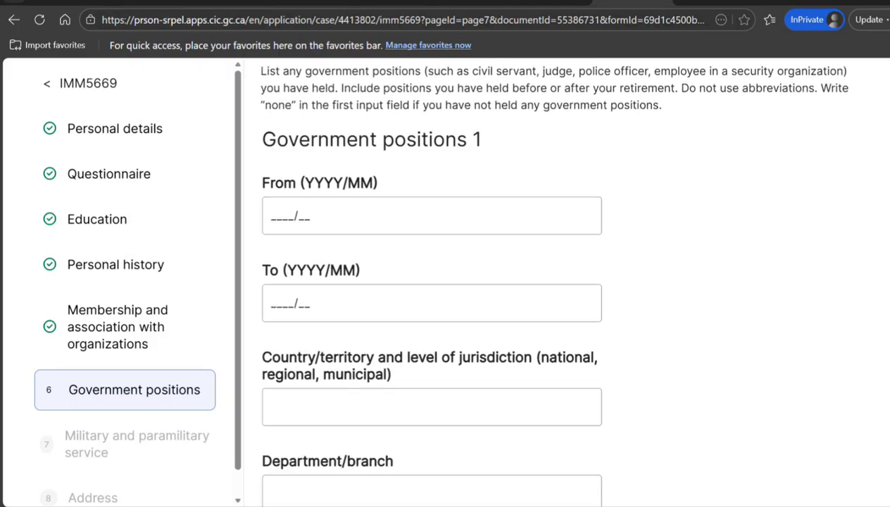
{"action": "scroll", "coordinate": [368, 358], "scroll_direction": "down", "scroll_amount": 1}
{"action": "left_click", "coordinate": [389, 340]}
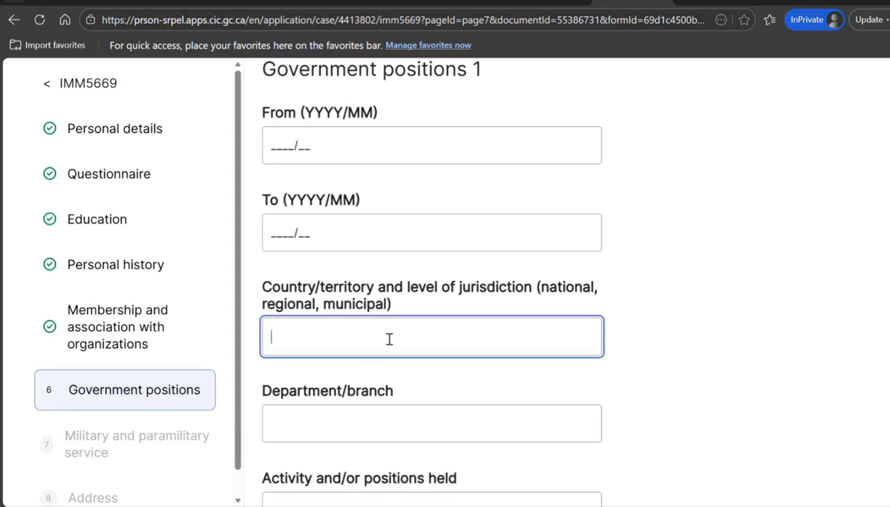
{"action": "type", "text": "none"}
{"action": "scroll", "coordinate": [676, 341], "scroll_direction": "down", "scroll_amount": 5}
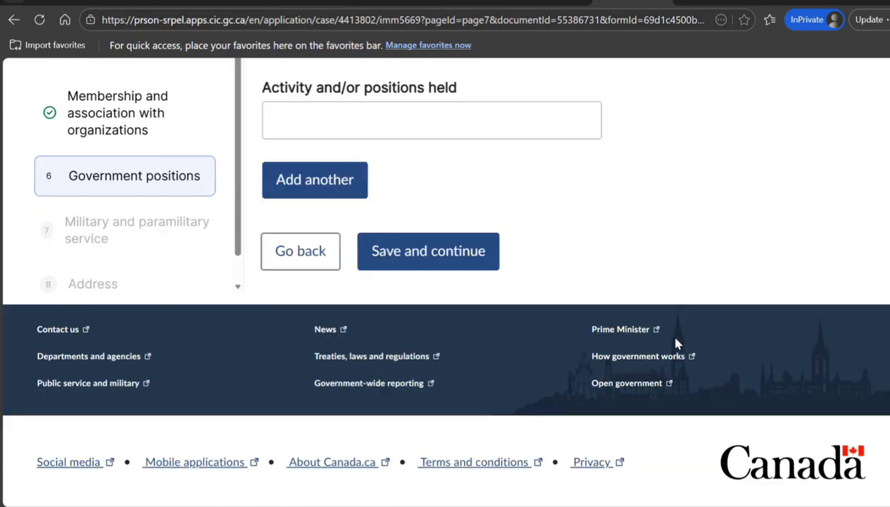
{"action": "left_click", "coordinate": [409, 251]}
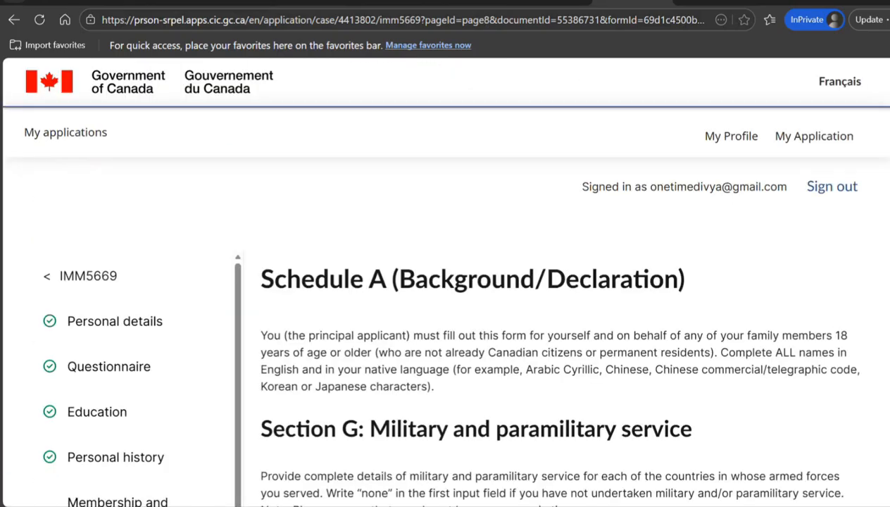
Enter 'none' as the military service country and save Section G
{"action": "scroll", "coordinate": [870, 253], "scroll_direction": "down", "scroll_amount": 5}
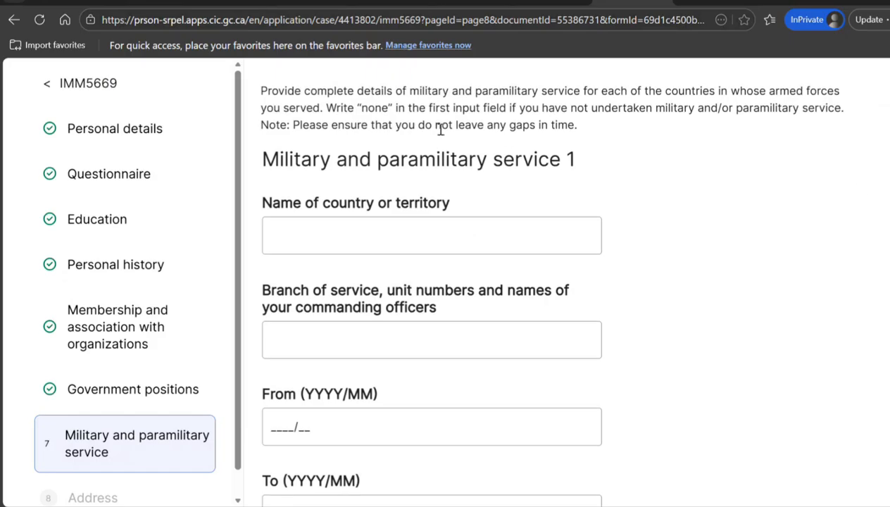
{"action": "left_click", "coordinate": [374, 241]}
{"action": "type", "text": "none"}
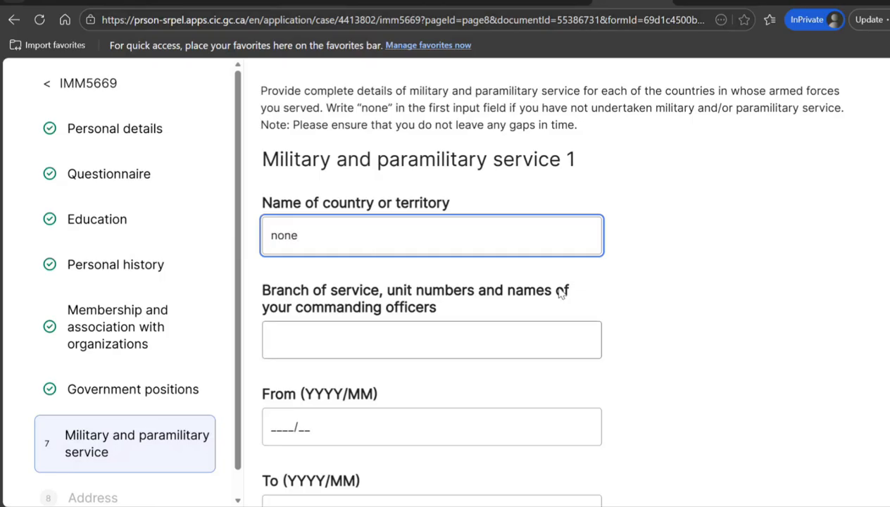
{"action": "double_click", "coordinate": [364, 109]}
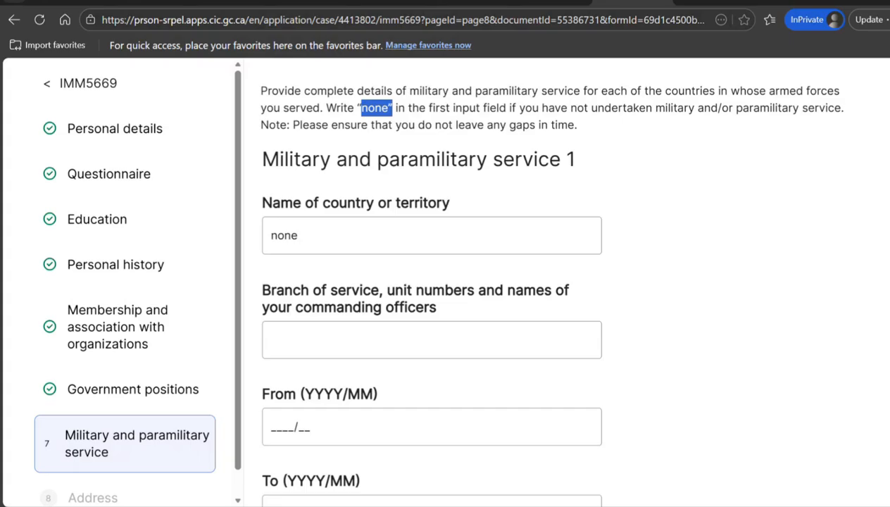
{"action": "scroll", "coordinate": [535, 387], "scroll_direction": "down", "scroll_amount": 10}
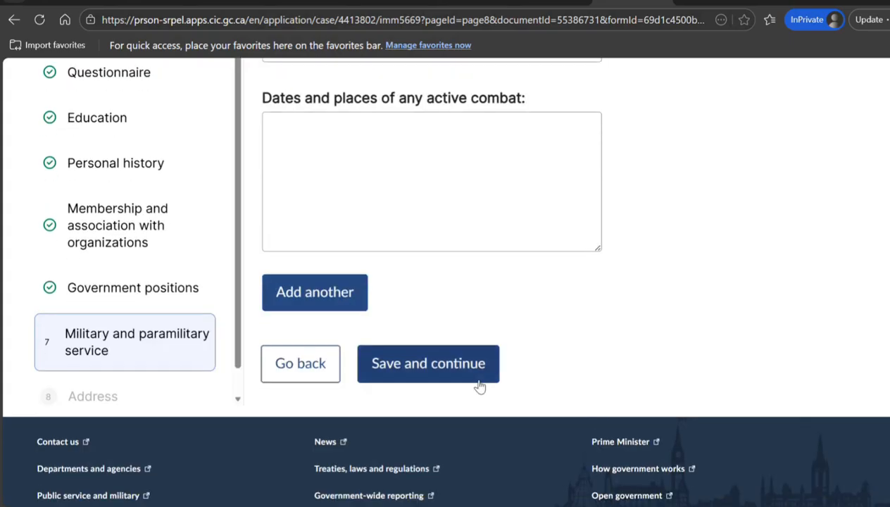
{"action": "left_click", "coordinate": [468, 373]}
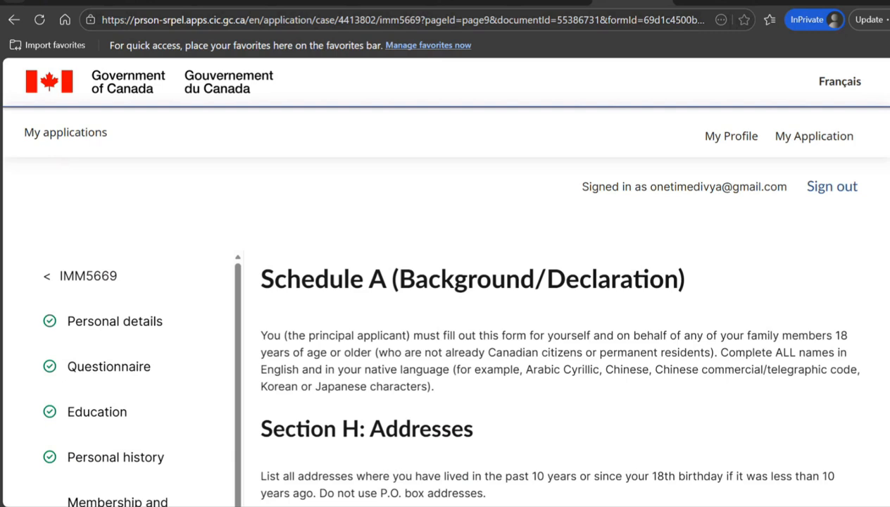
Set Address 1's From date to 2015/01 and save Section H: Addresses
{"action": "scroll", "coordinate": [450, 282], "scroll_direction": "down", "scroll_amount": 4}
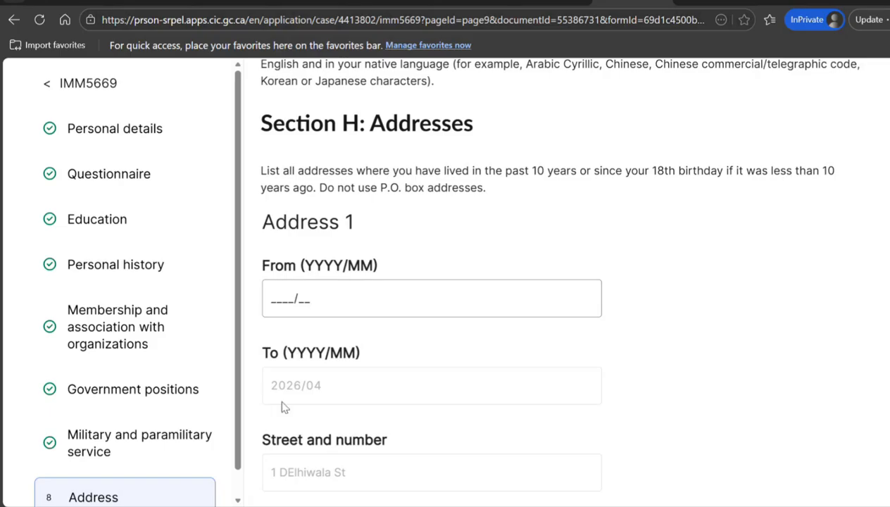
{"action": "left_click", "coordinate": [272, 302]}
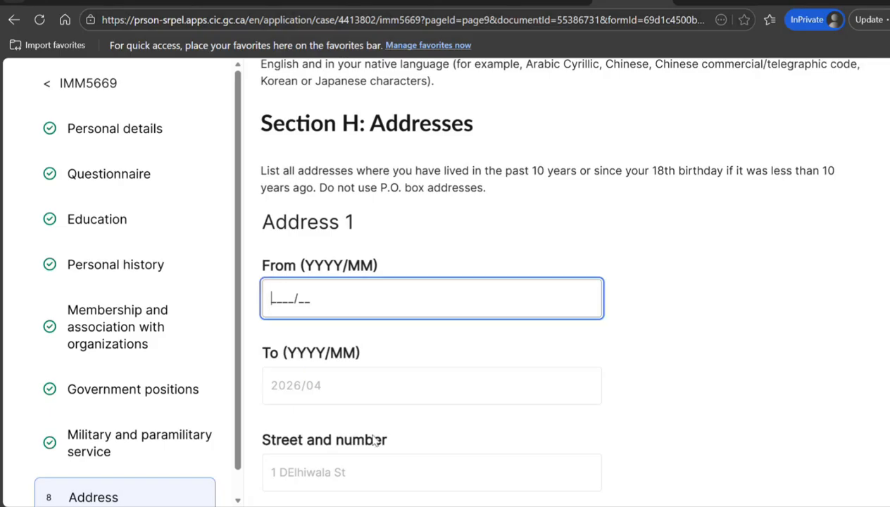
{"action": "type", "text": "2015/01"}
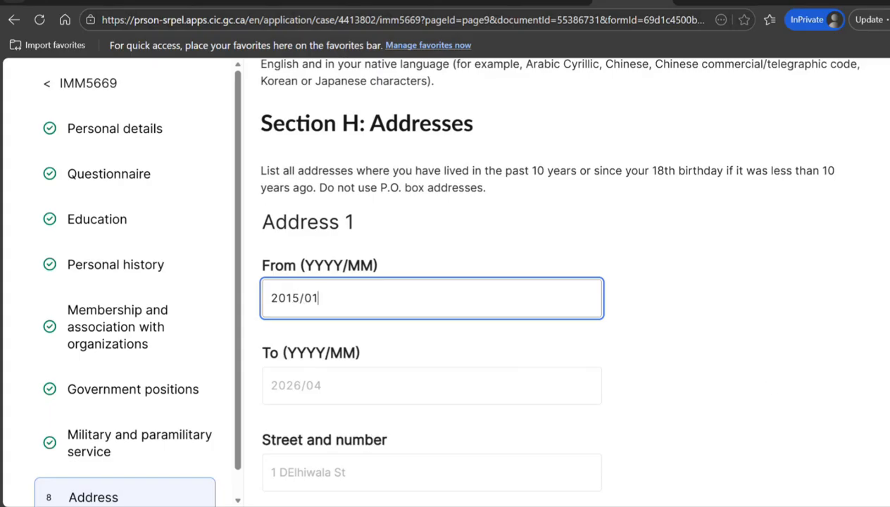
{"action": "scroll", "coordinate": [431, 282], "scroll_direction": "down", "scroll_amount": 6}
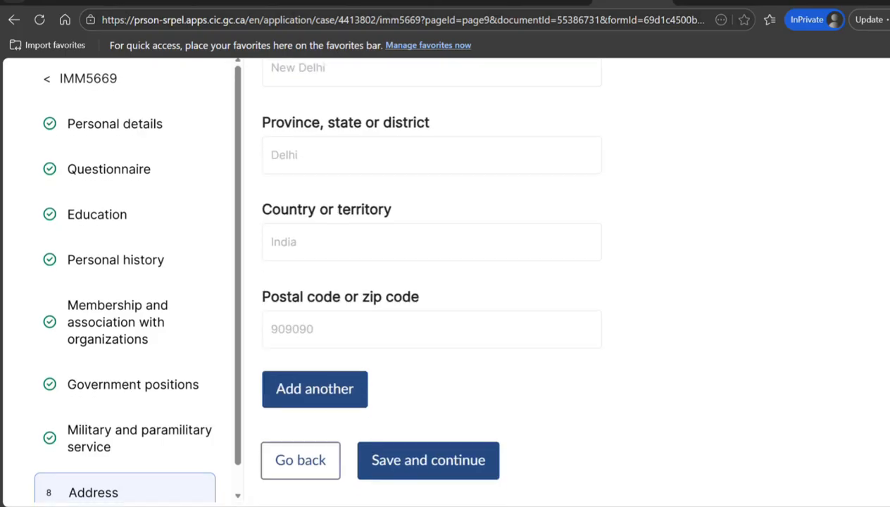
{"action": "left_click", "coordinate": [423, 466]}
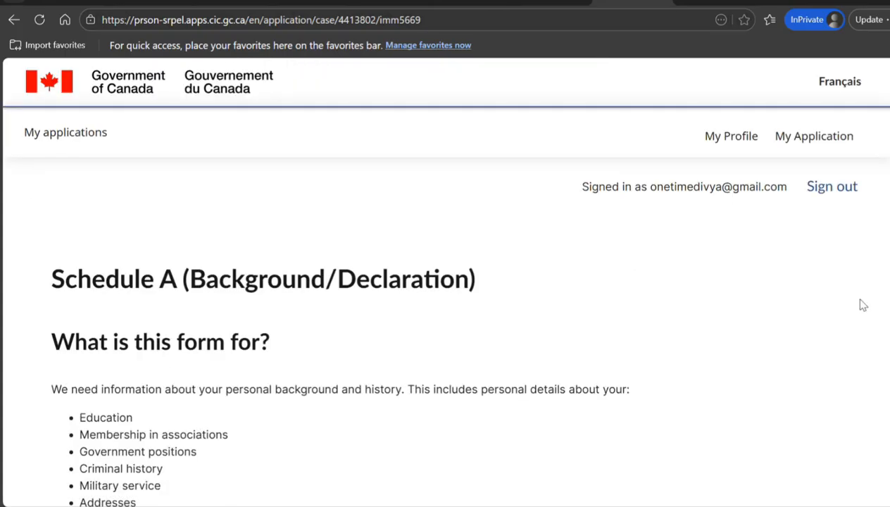
Mark Schedule A complete and return to the application overview
{"action": "scroll", "coordinate": [445, 282], "scroll_direction": "down", "scroll_amount": 15}
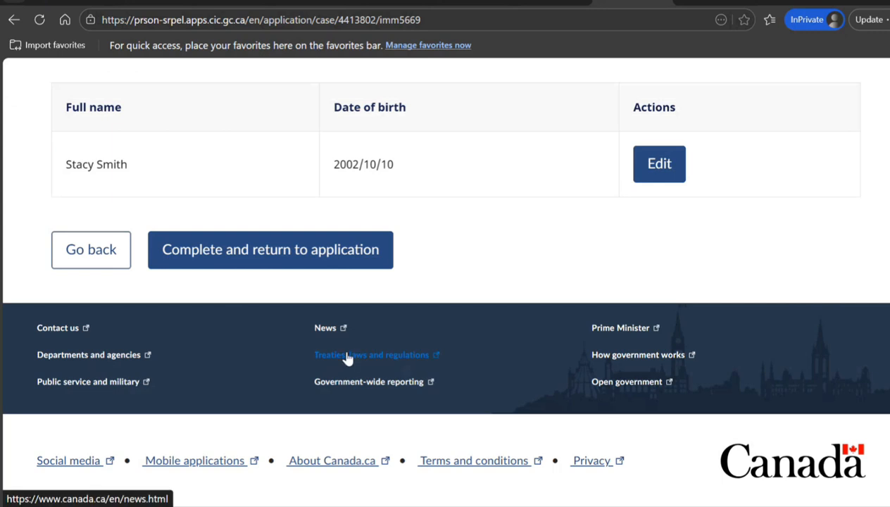
{"action": "left_click", "coordinate": [281, 244]}
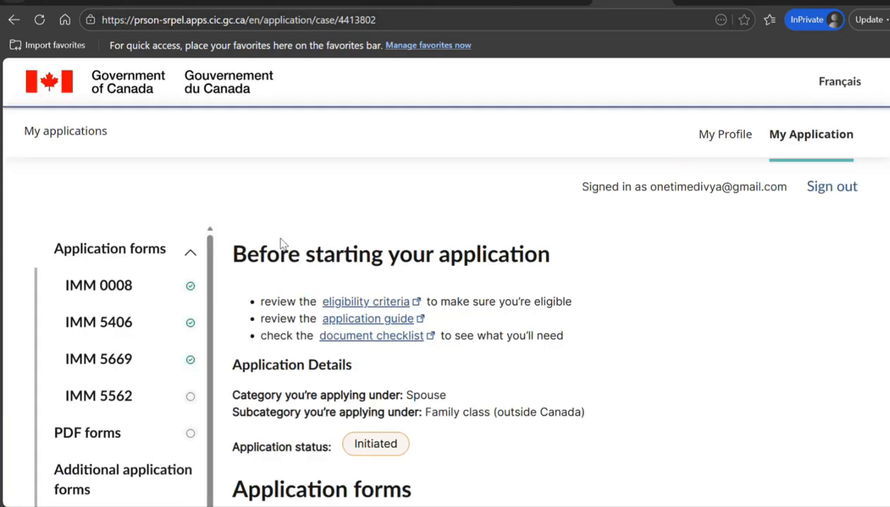